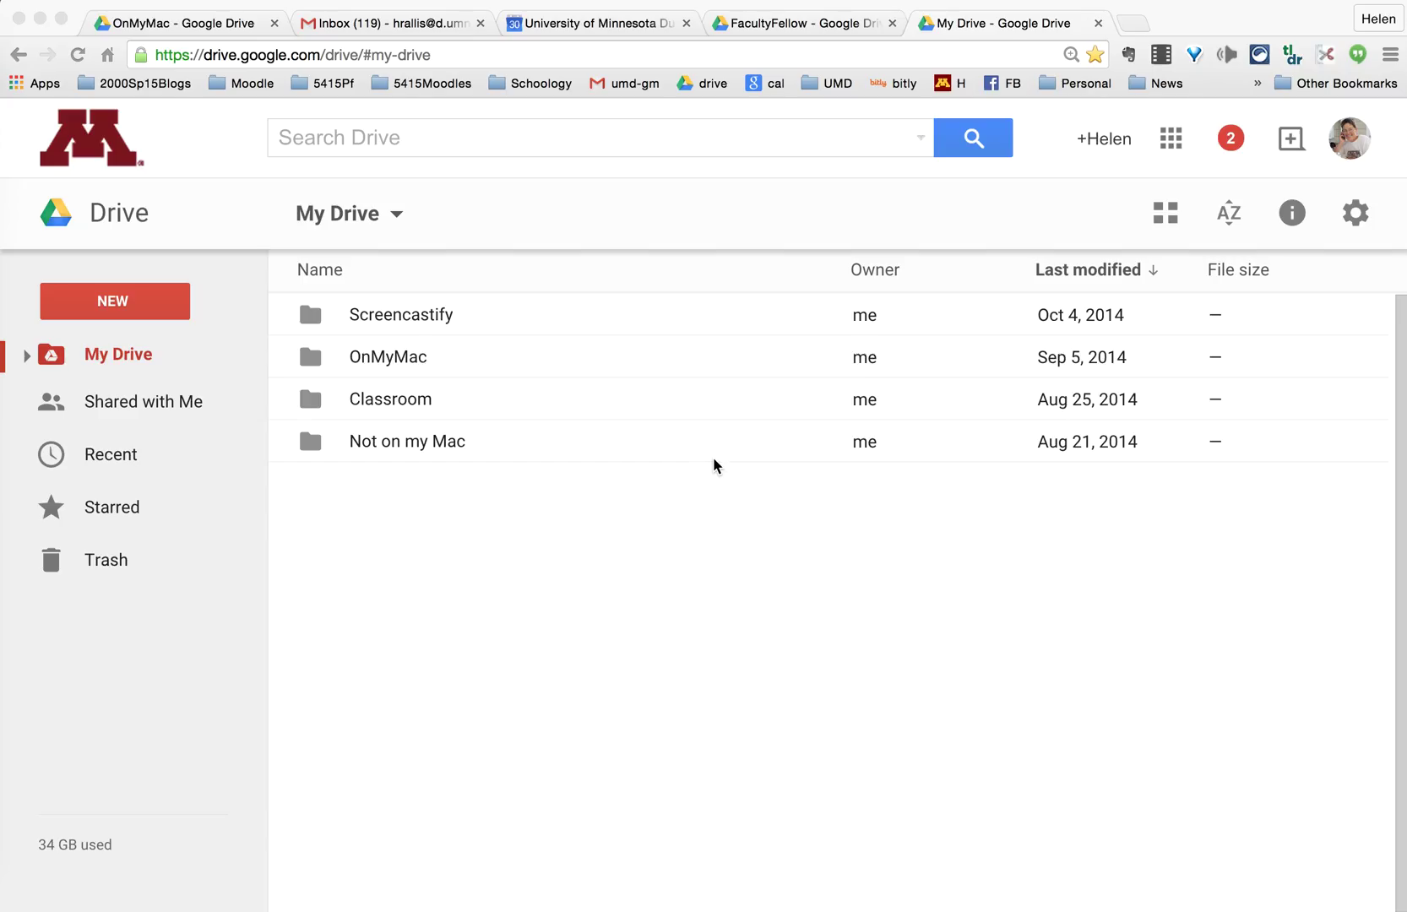
Open the NEW menu in My Drive to see what can be created.
left_click(116, 312)
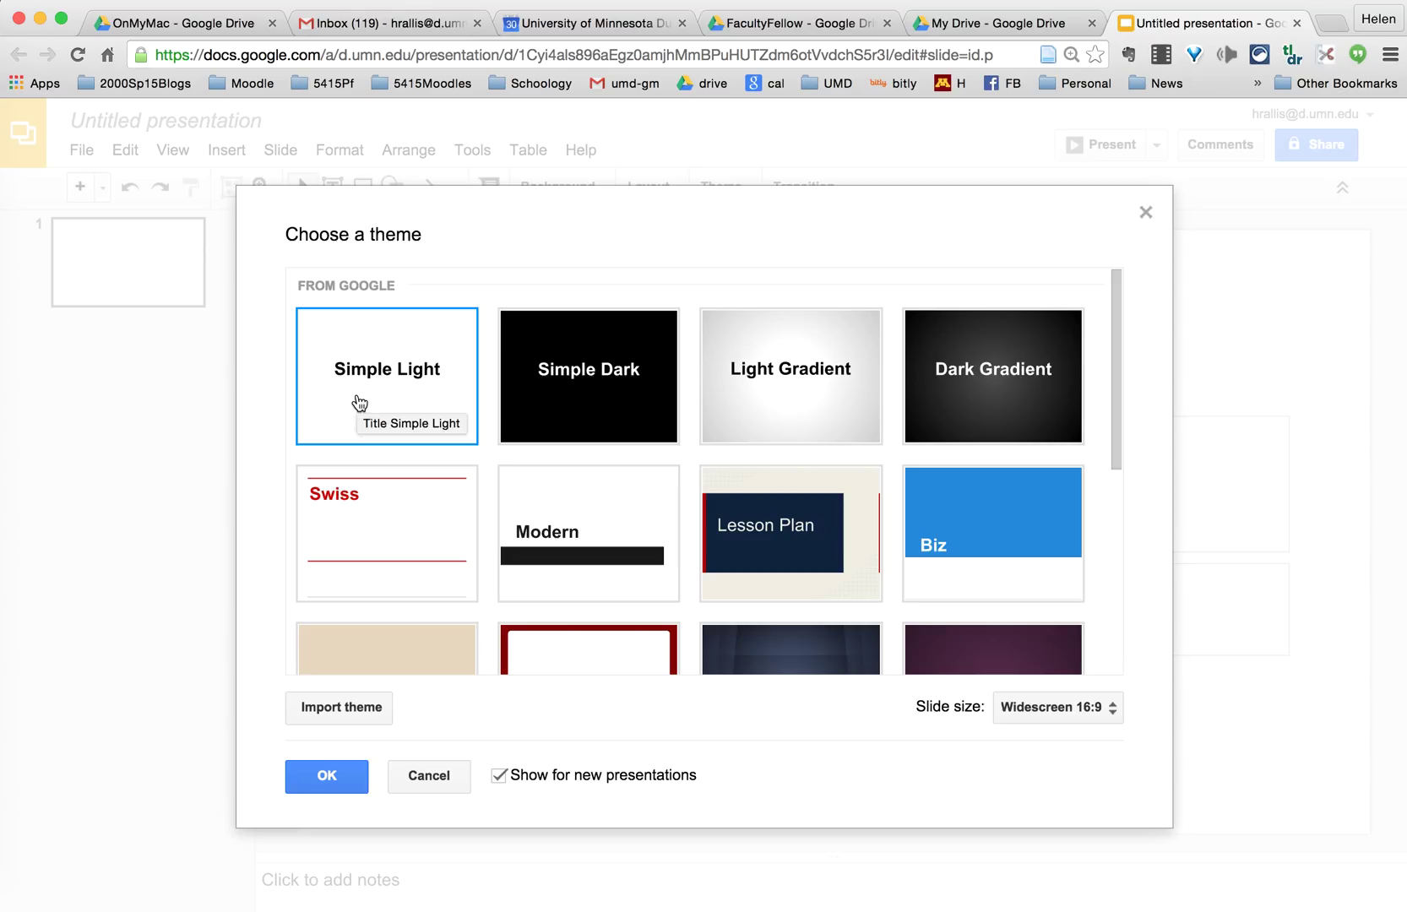
Keep the Simple Light theme and title the first slide 'Group task'.
left_click(328, 786)
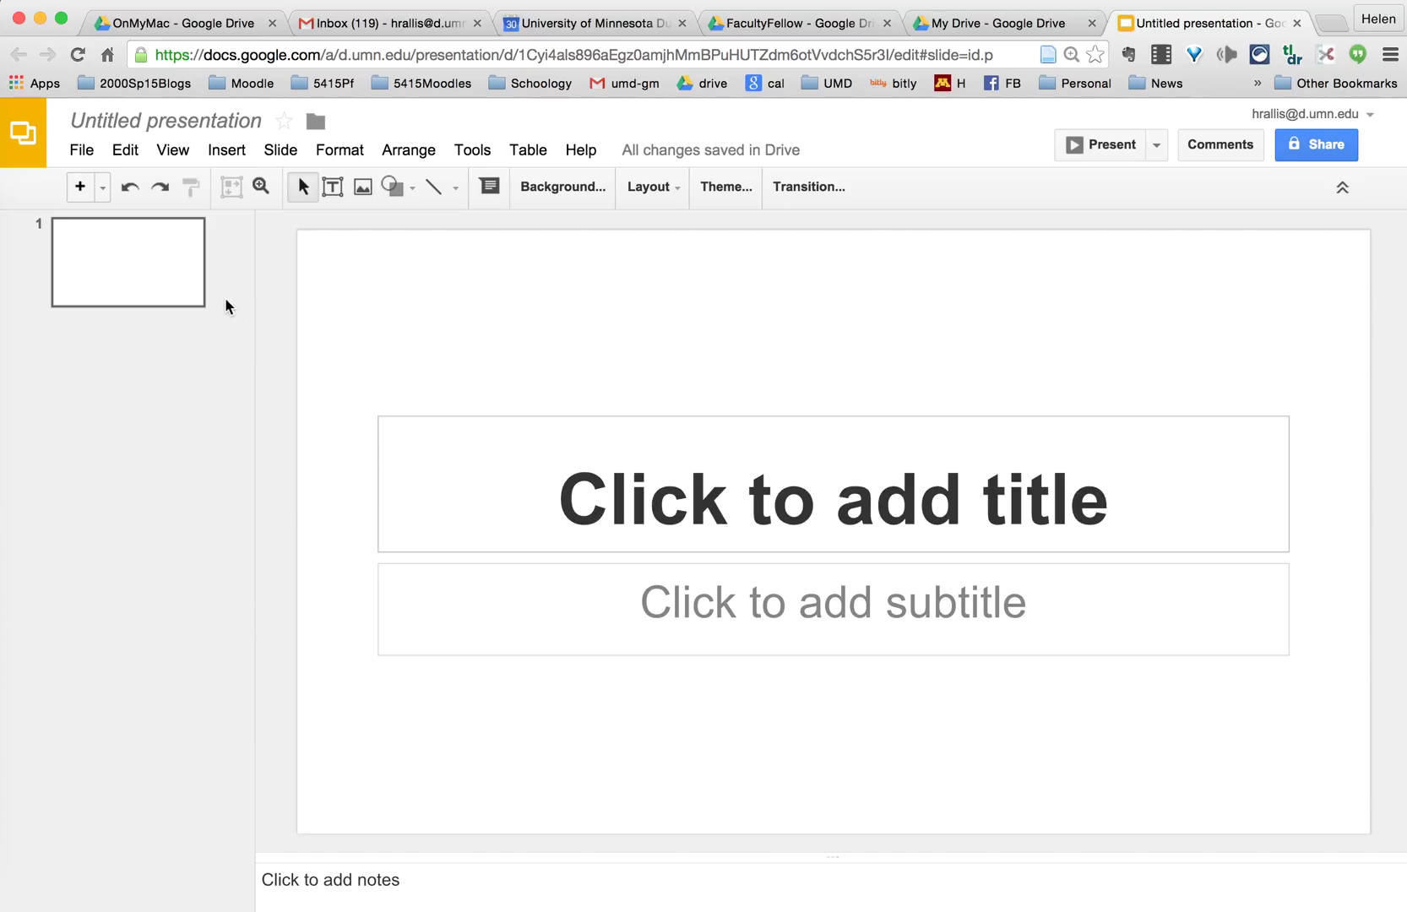
left_click(676, 499)
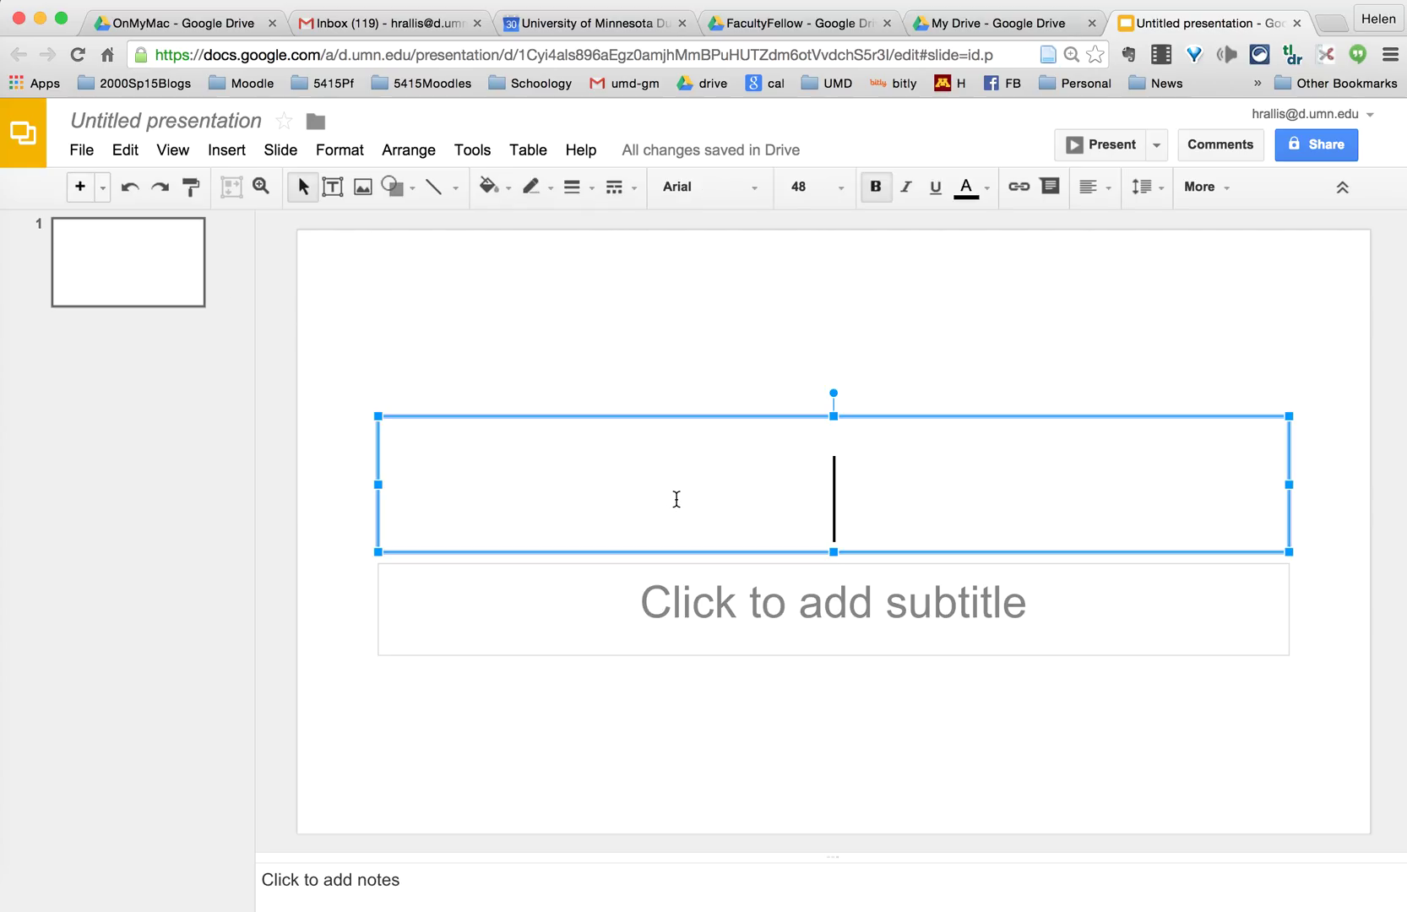
type("G")
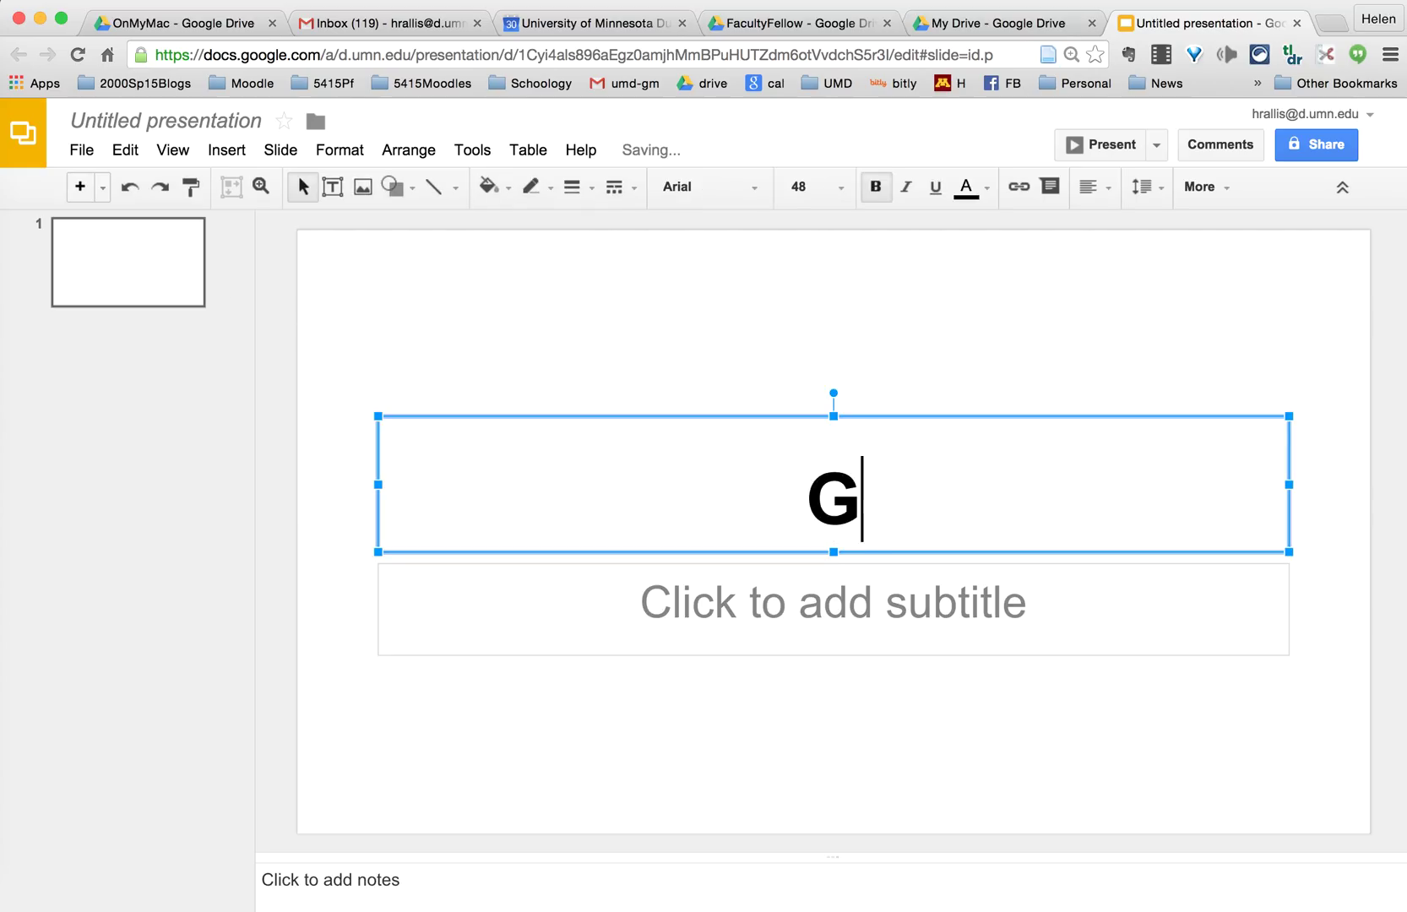
type("roup task")
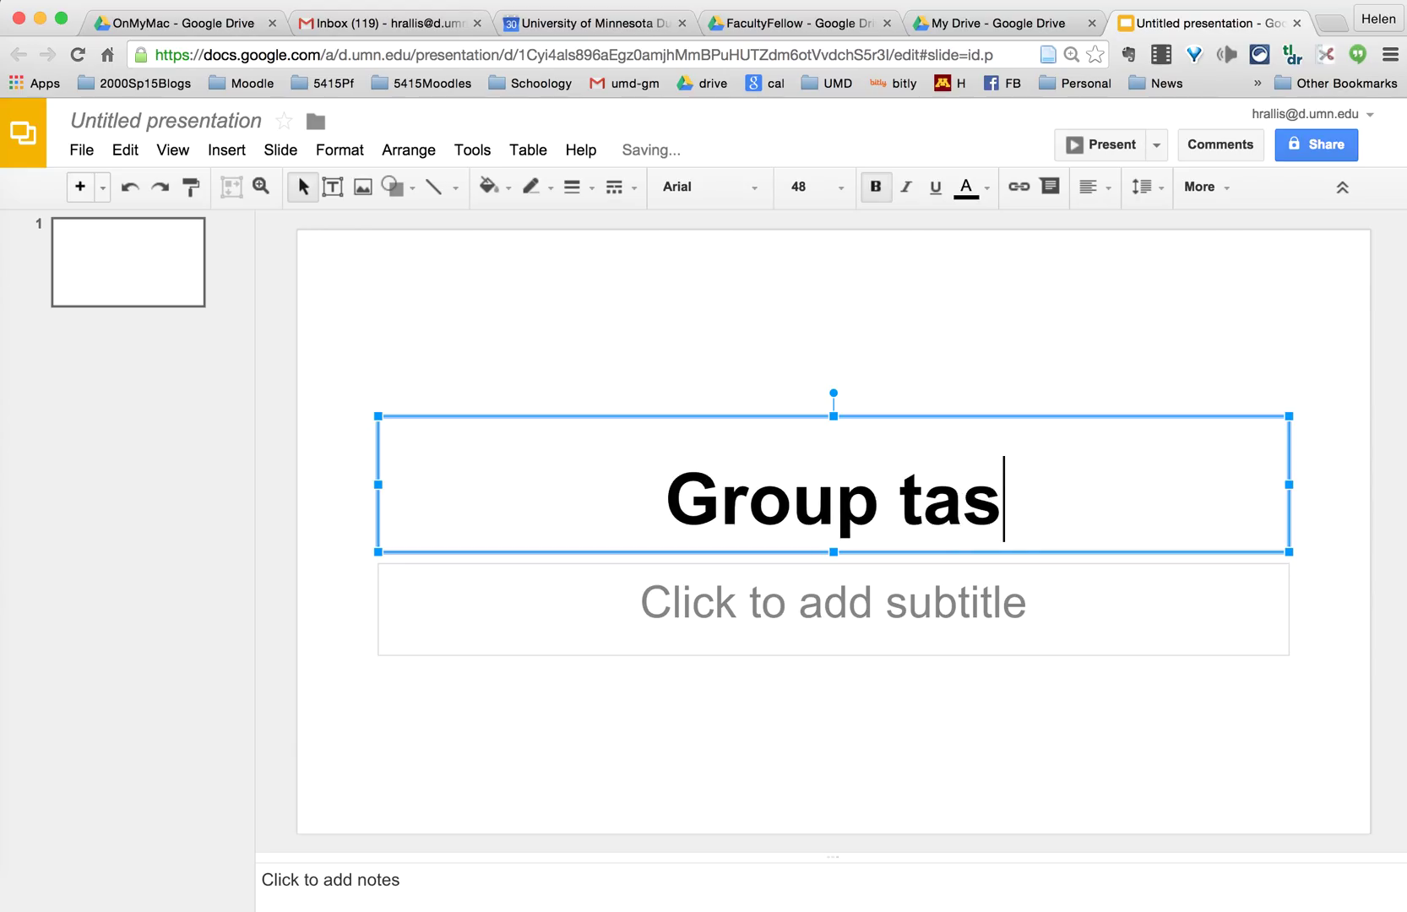
left_click(117, 432)
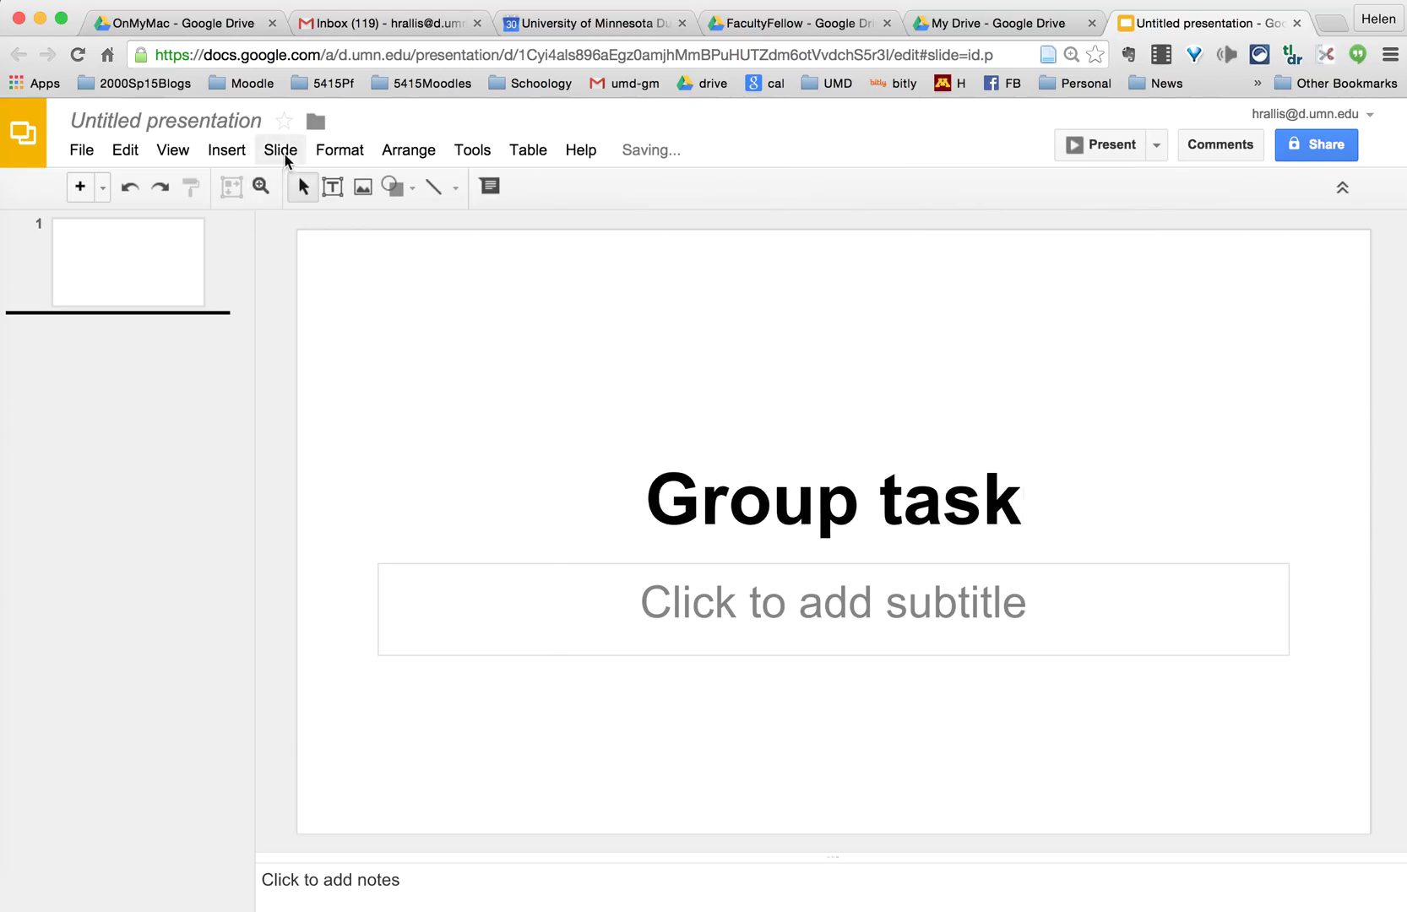
Add slide 2 titled 'Group 1: Mary, Alex, Juan, Mike'.
left_click(282, 150)
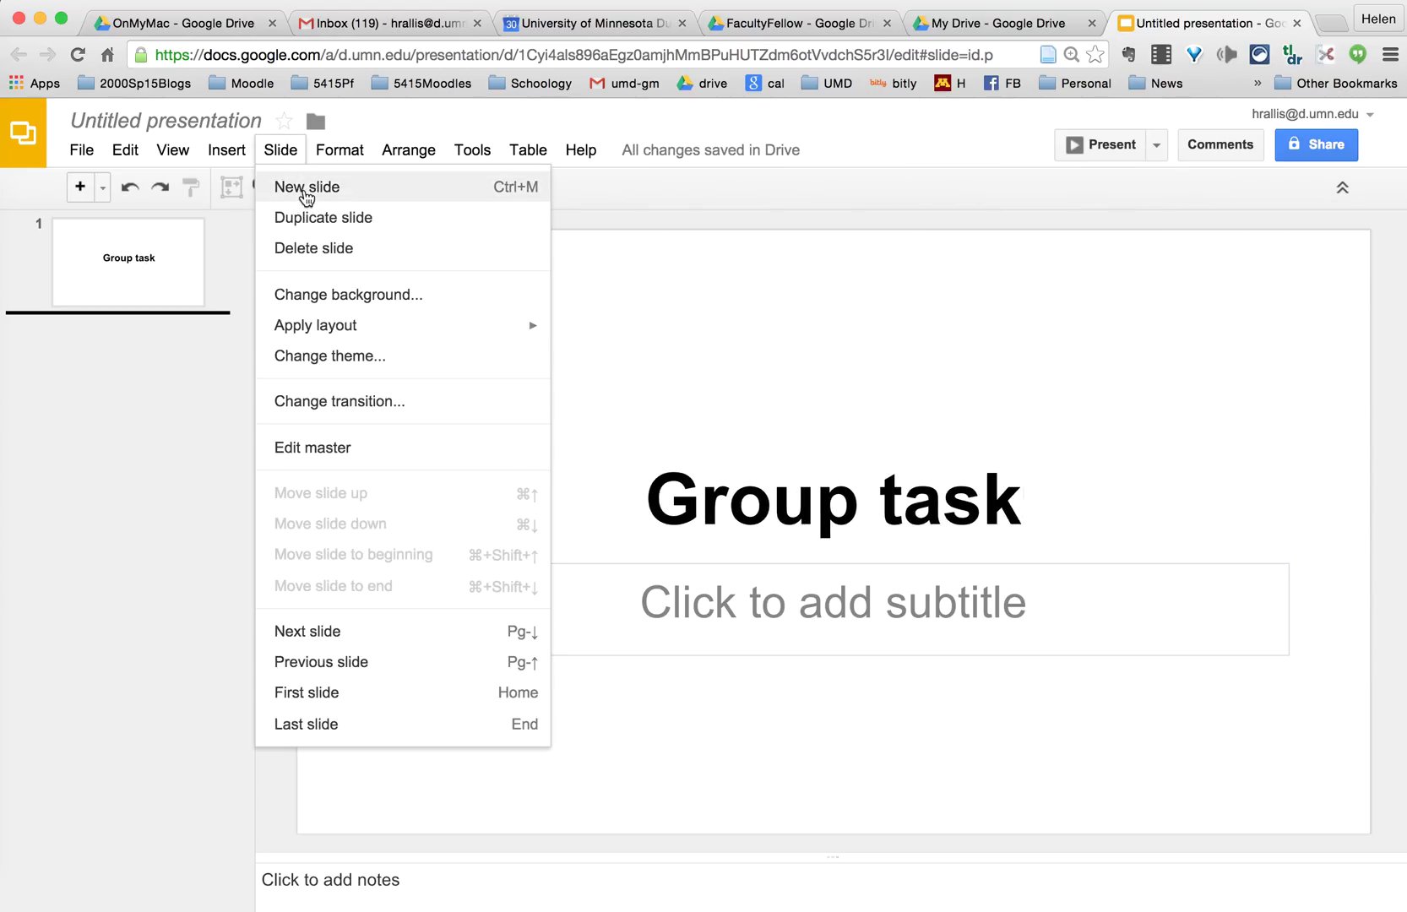
left_click(305, 187)
left_click(495, 331)
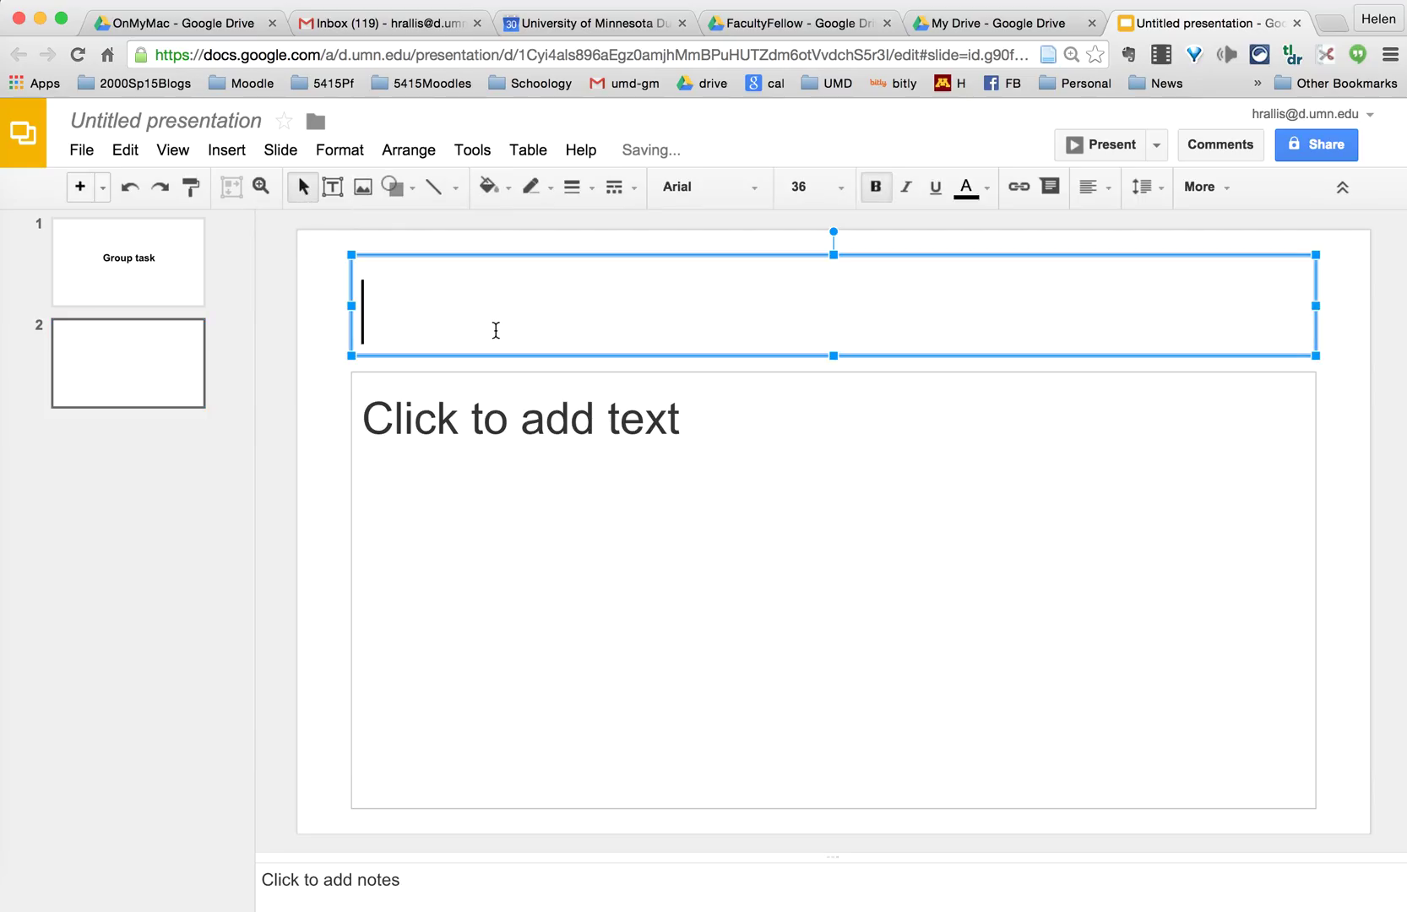
type("Group 1")
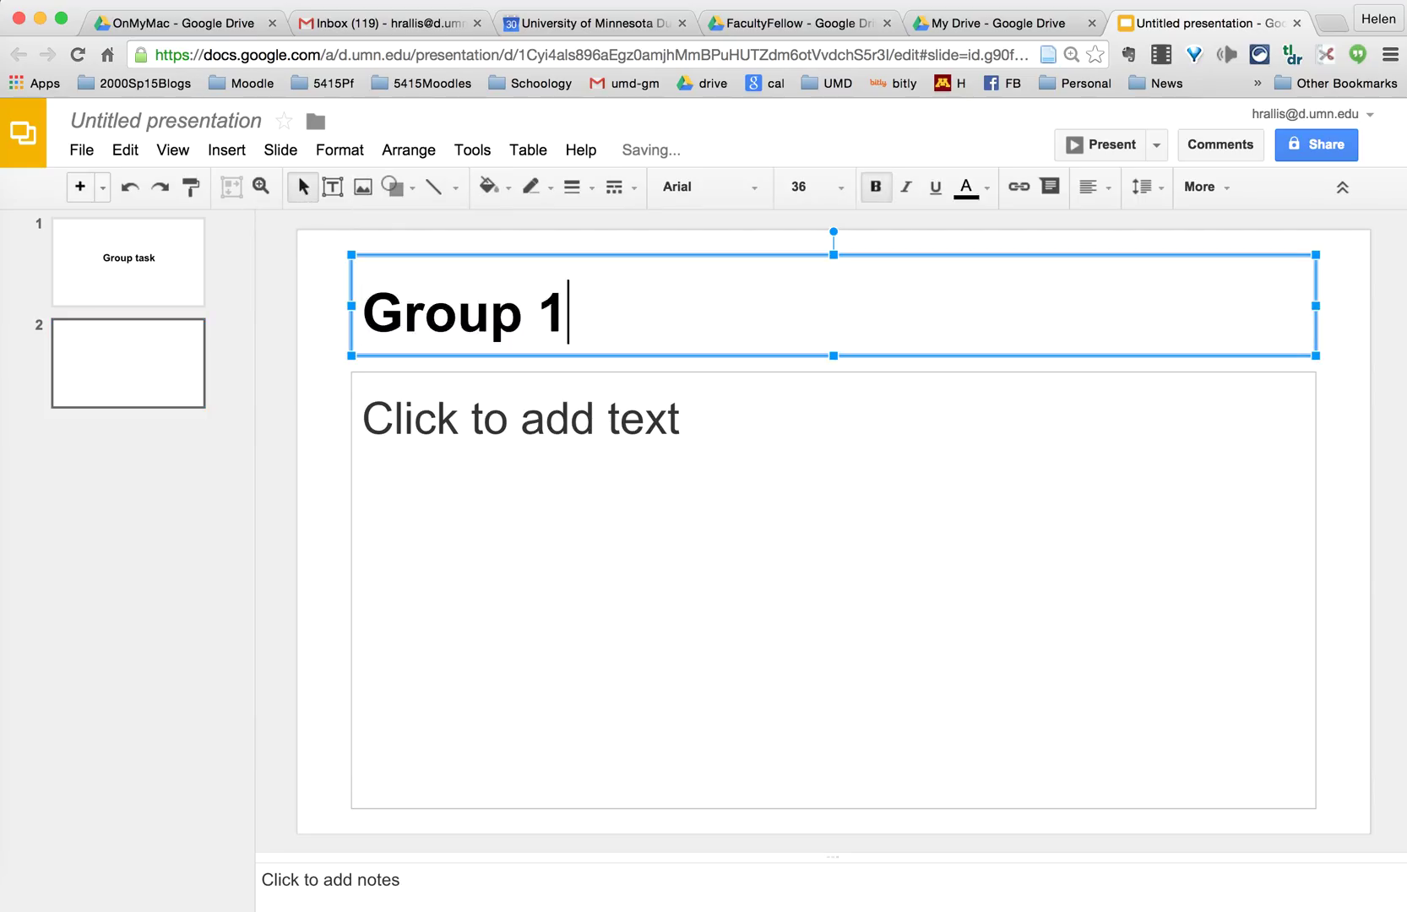
type(": Mary, ")
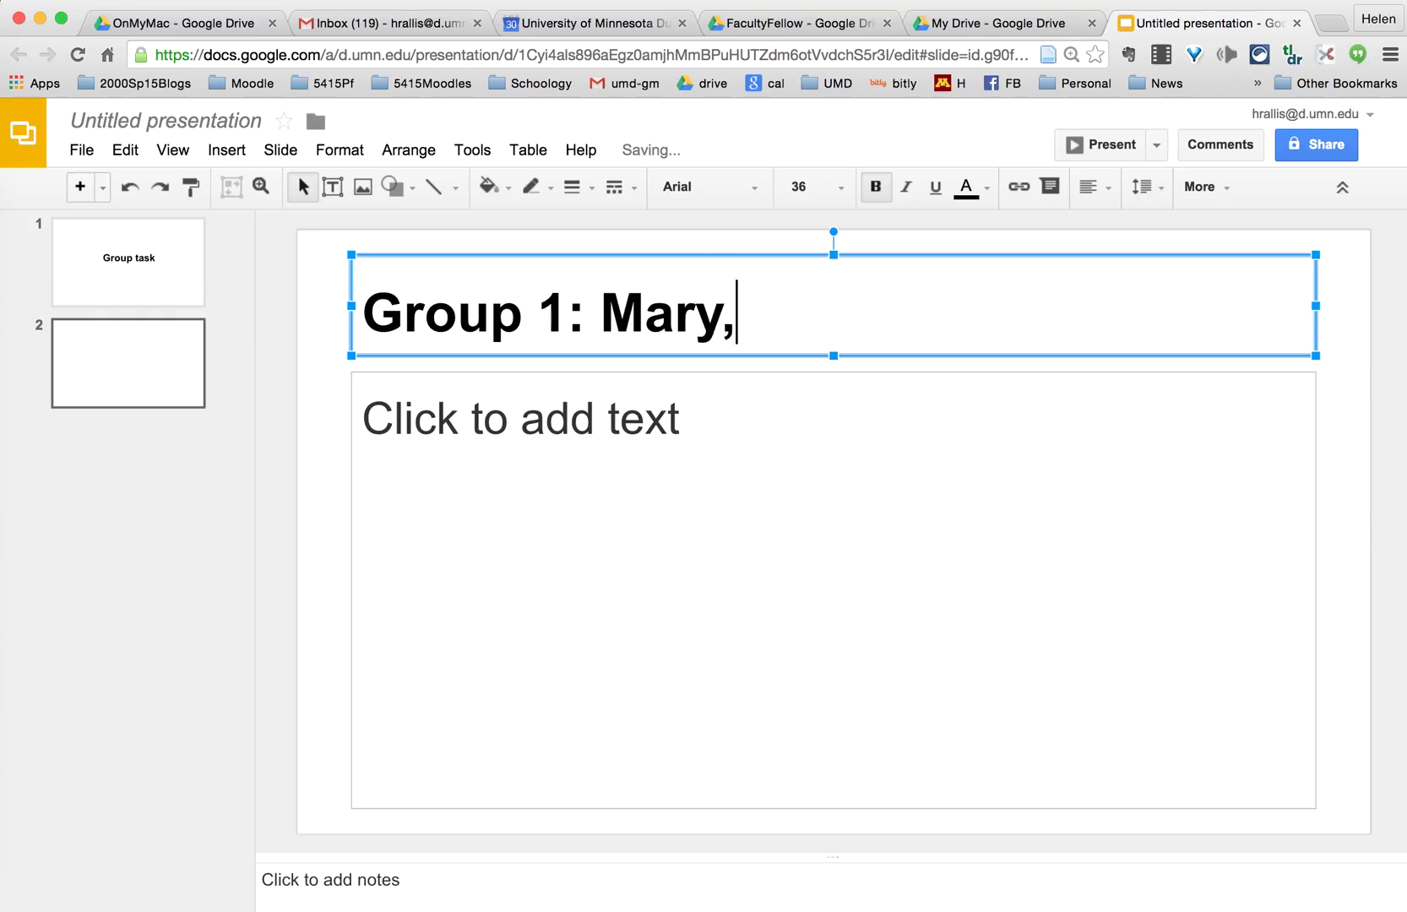
type("A")
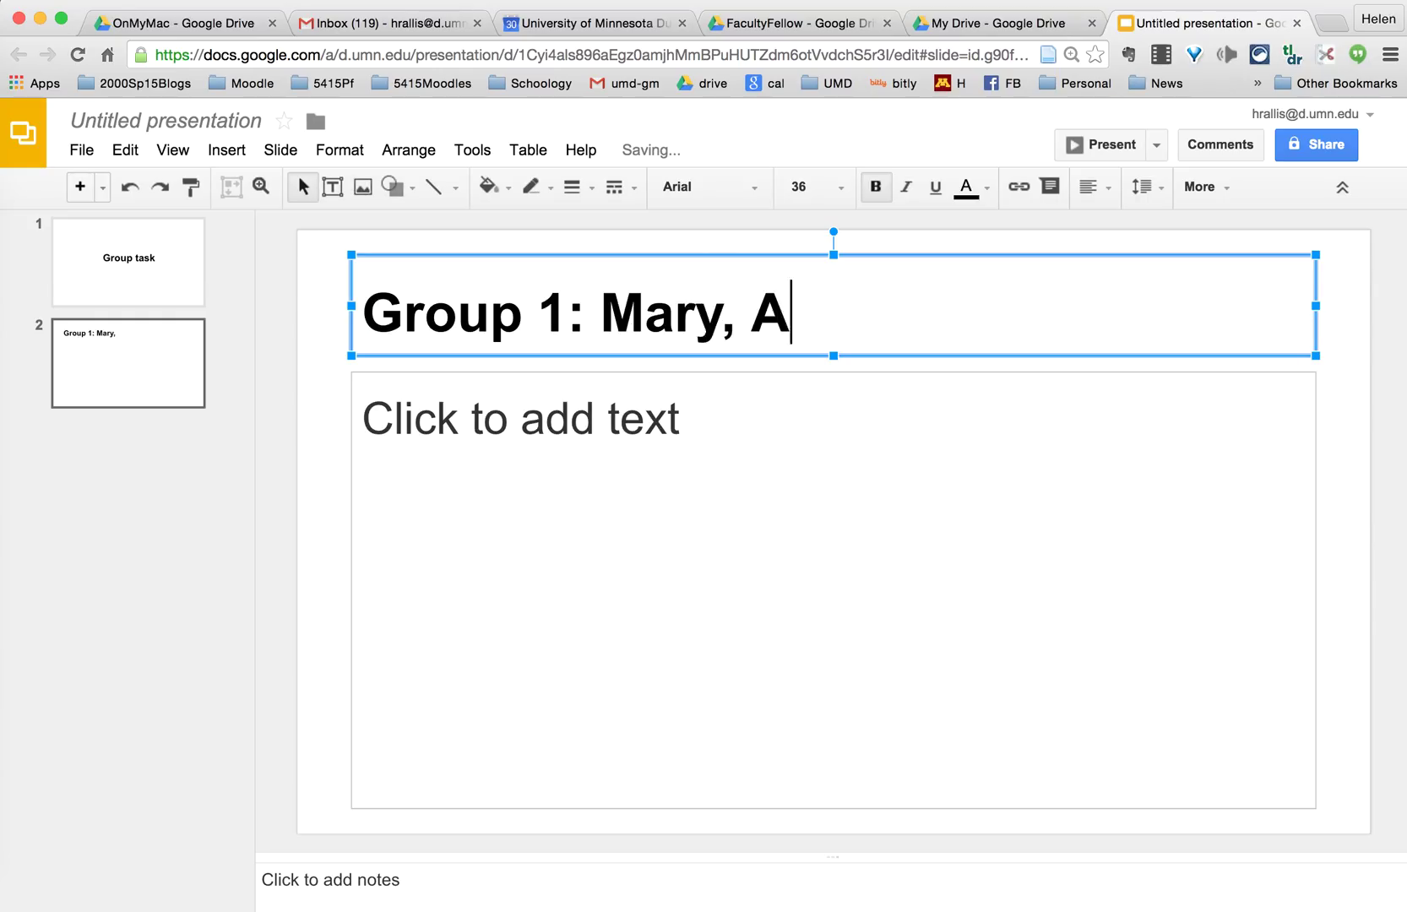
type("lex, Juan")
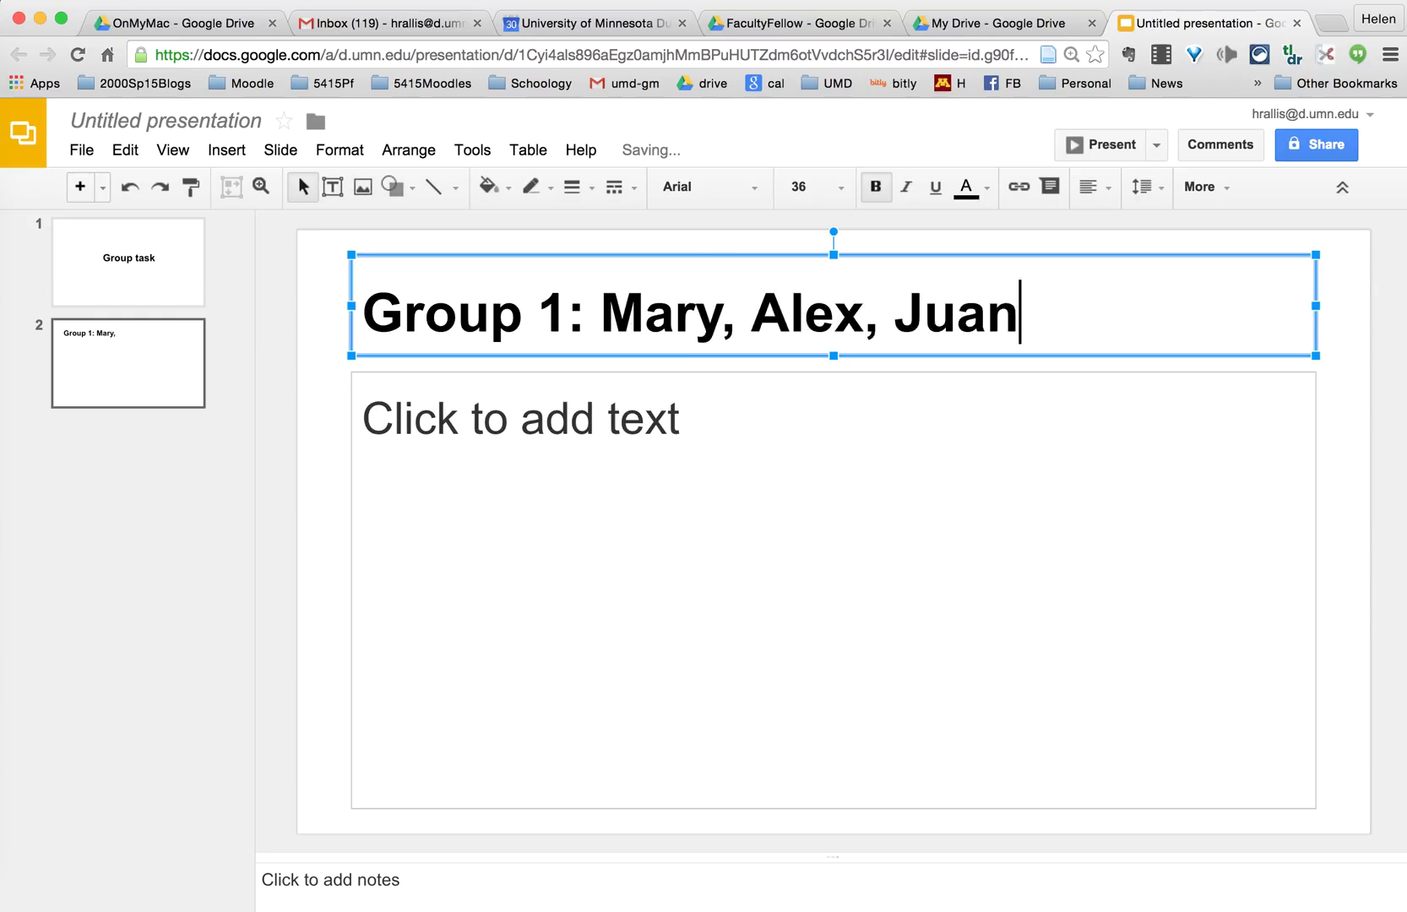
type(", Mike")
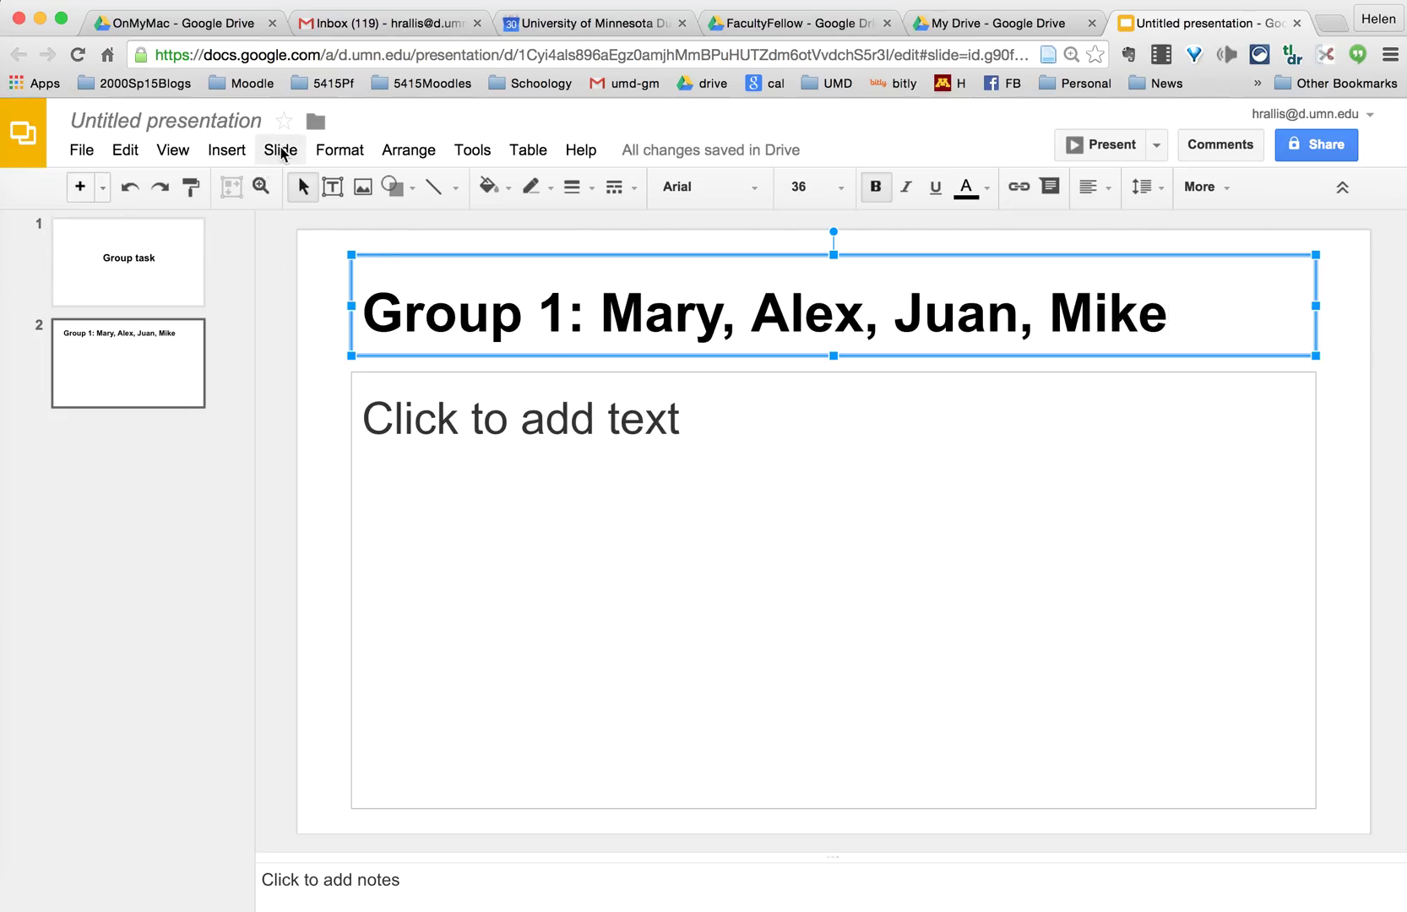
Add slide 3 titled 'Group 2: Jasmine, Costa, Helen, Sue'.
left_click(280, 149)
left_click(288, 188)
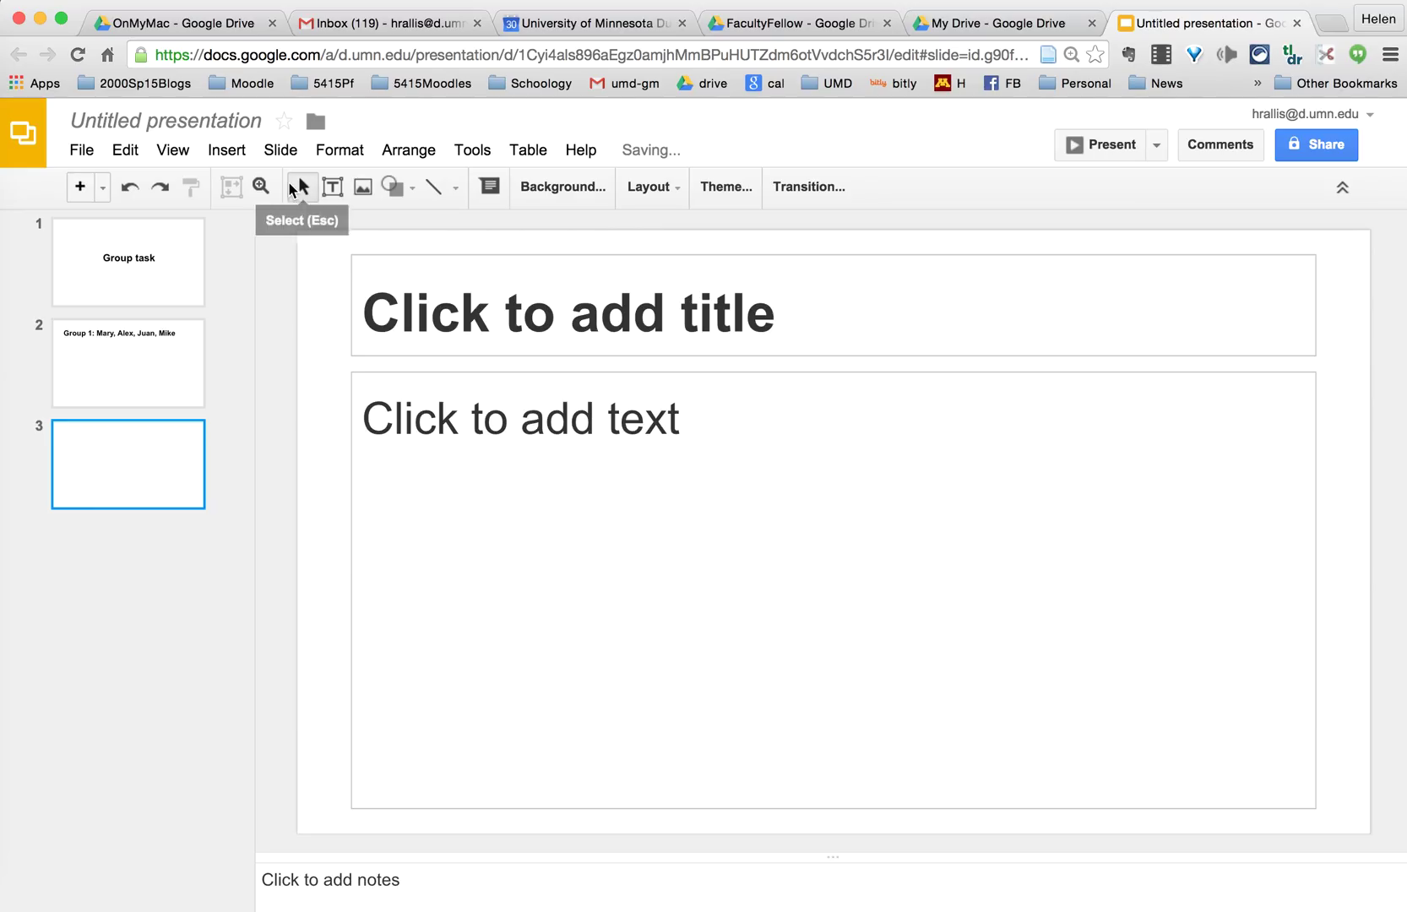
left_click(458, 309)
type("Gr")
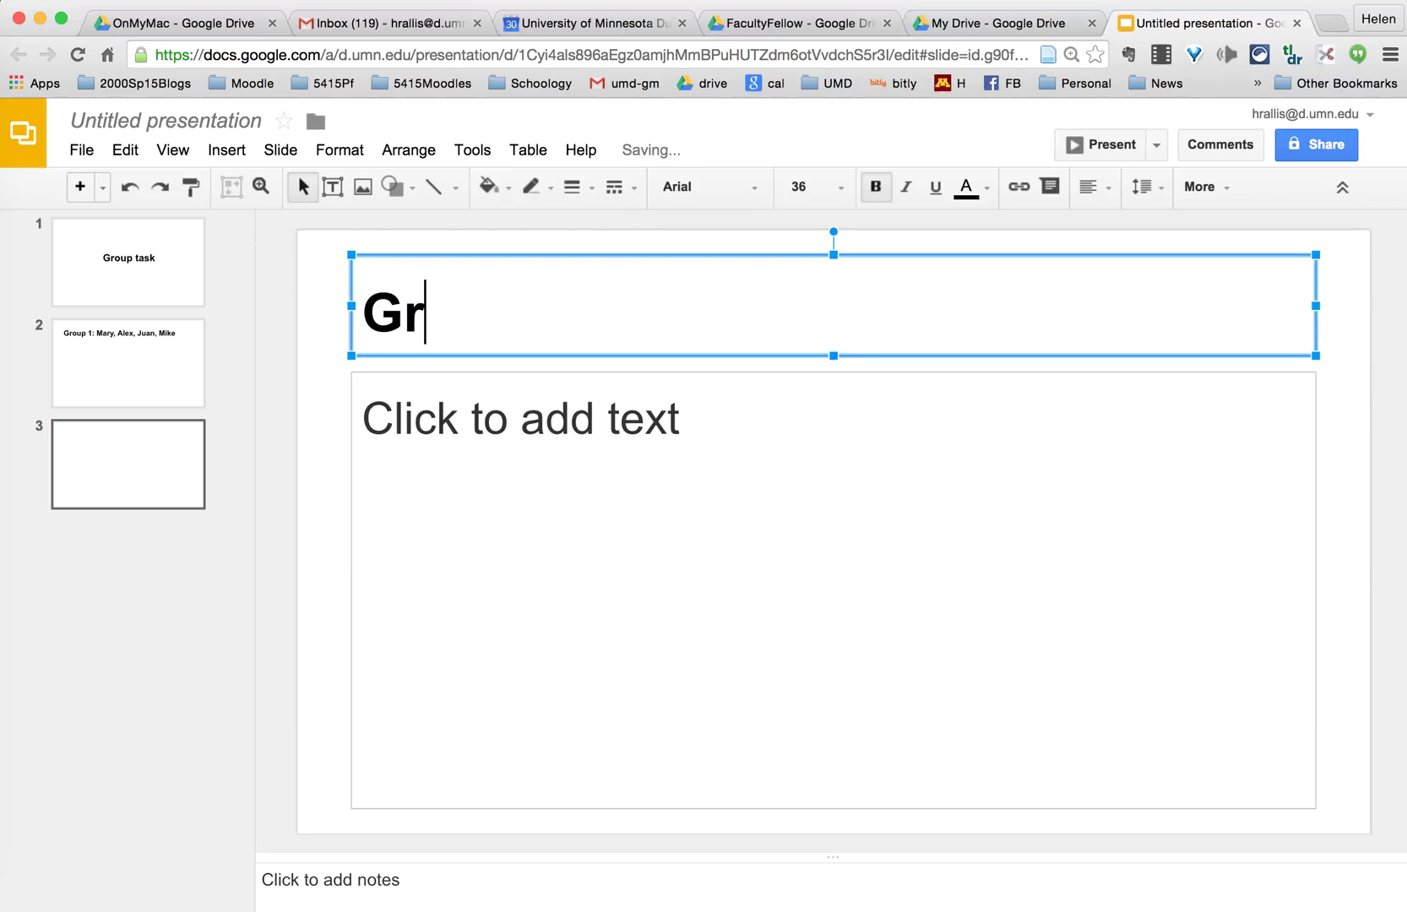
type("oup 2: J")
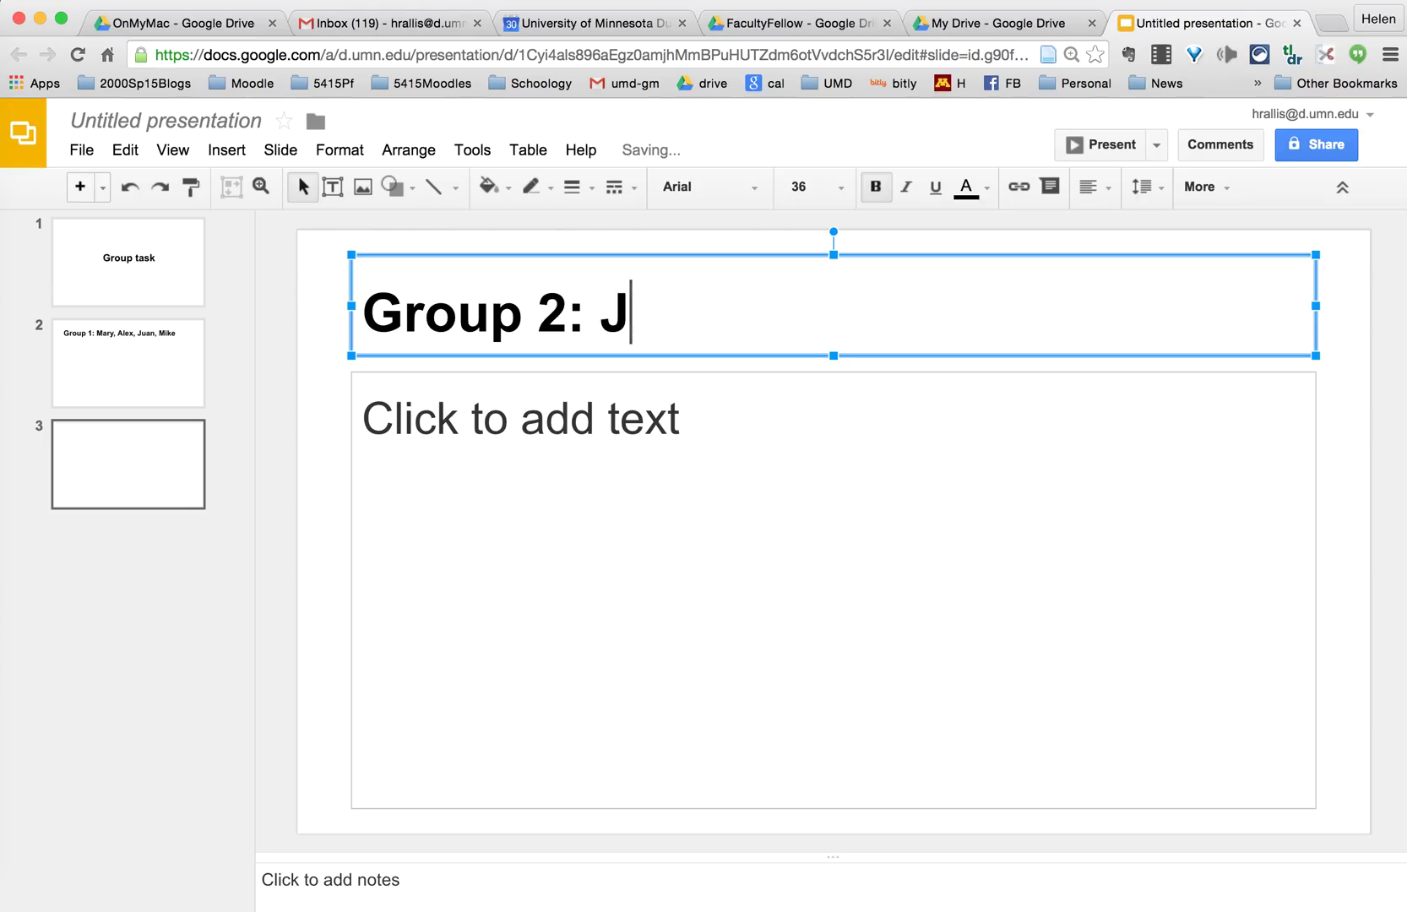
type("asmine, ")
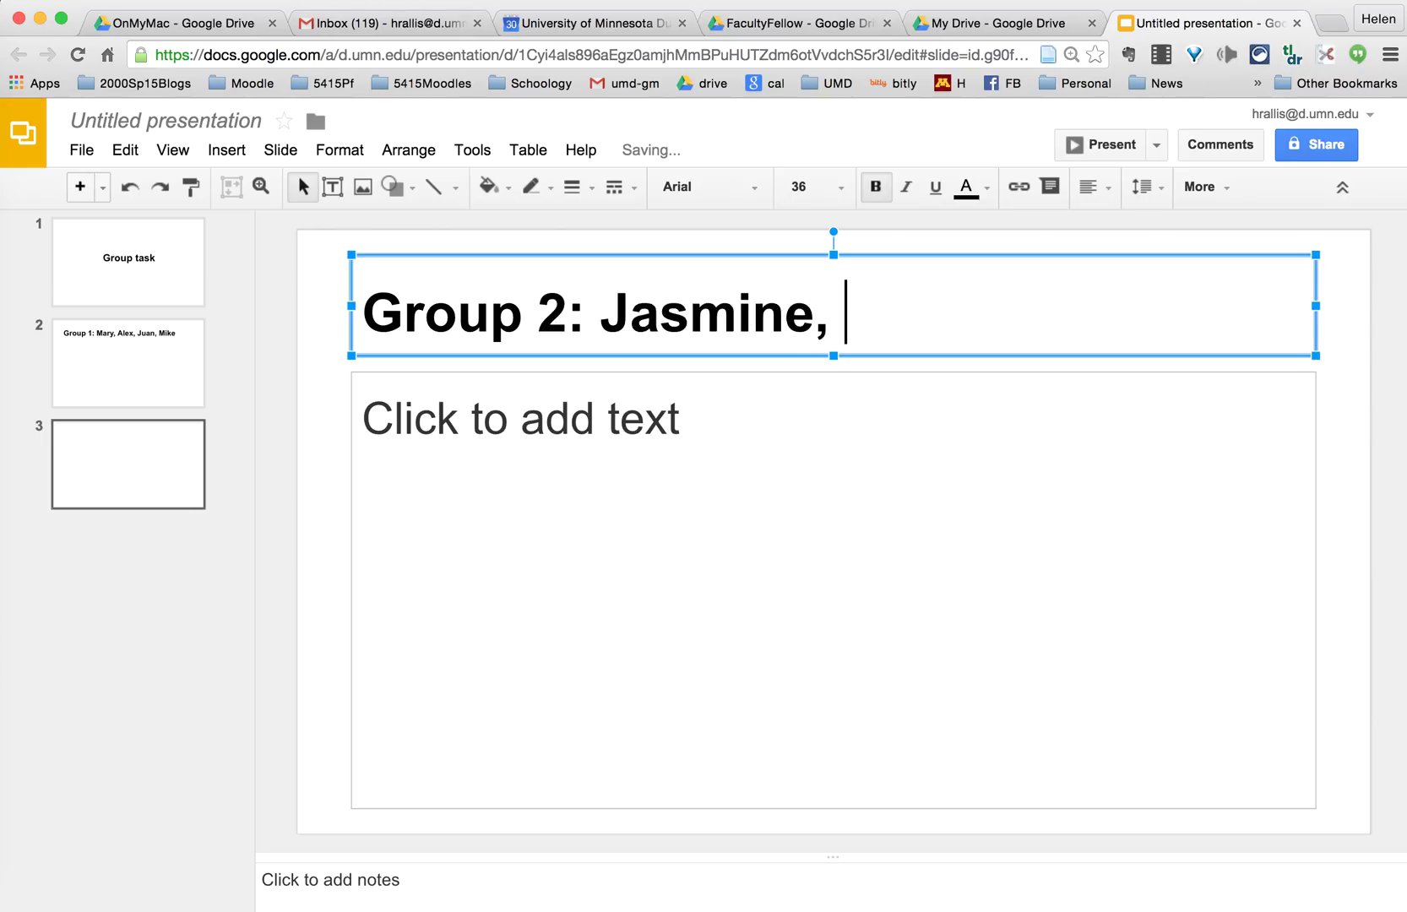
type("Co")
key("BackSpace")
type("Costa, ")
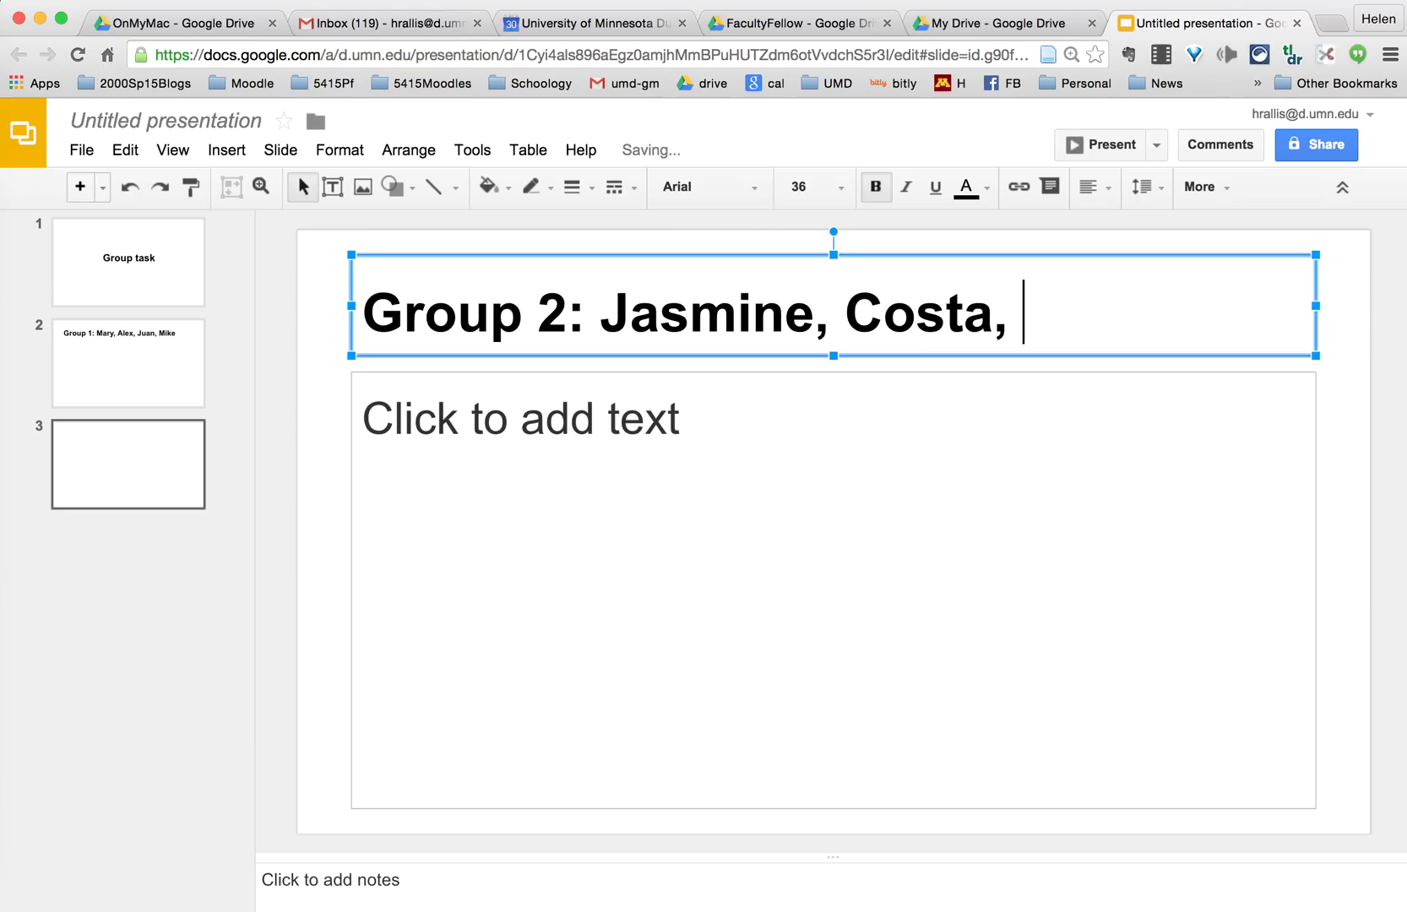
type("Helen, Sue")
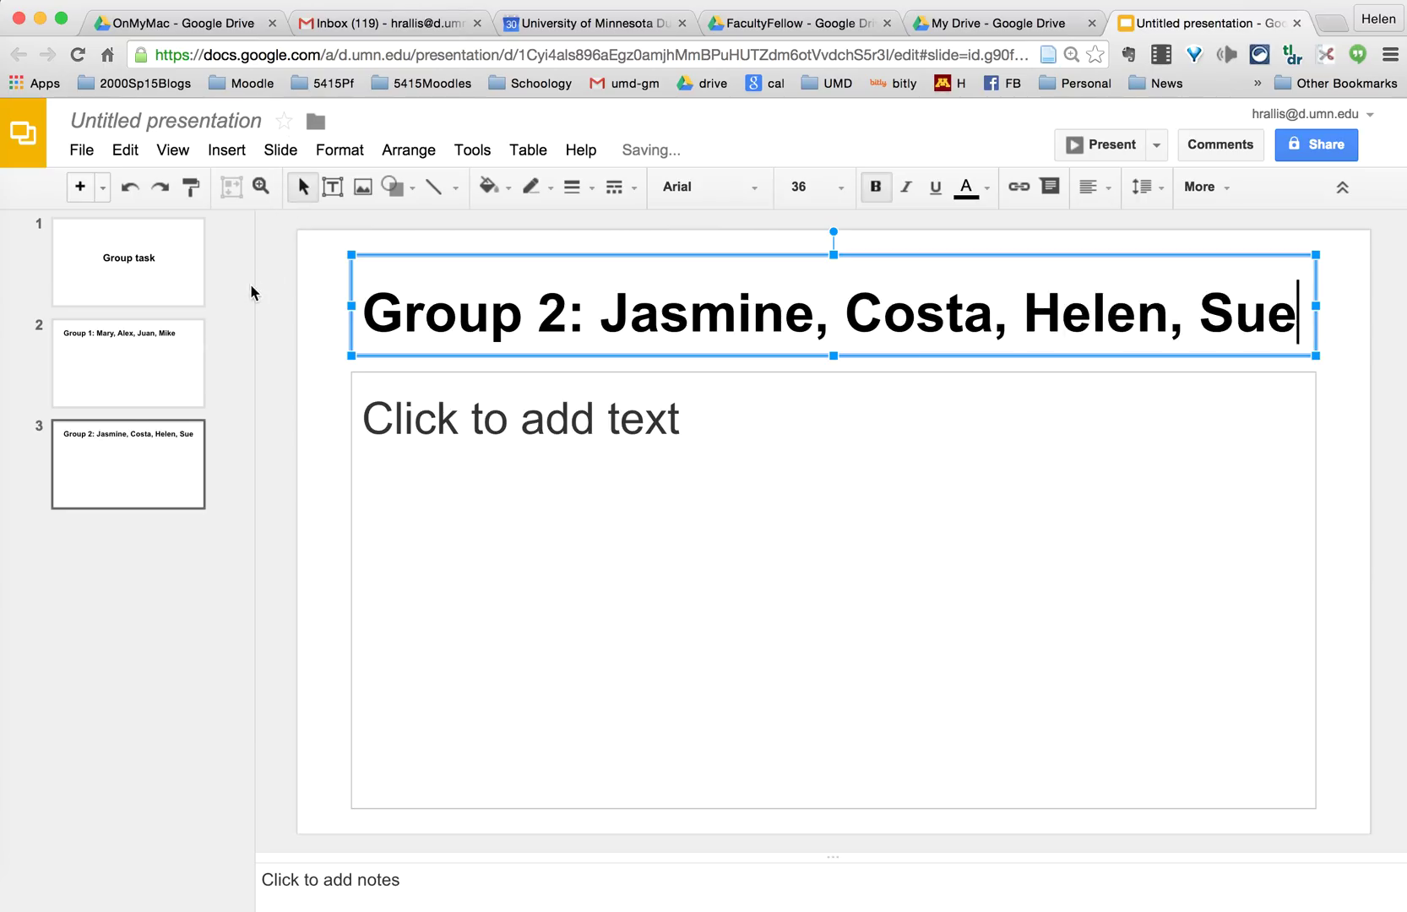
Add slide 4 titled 'Group 3: Max, Elias, Amanda, Mitra'.
left_click(276, 156)
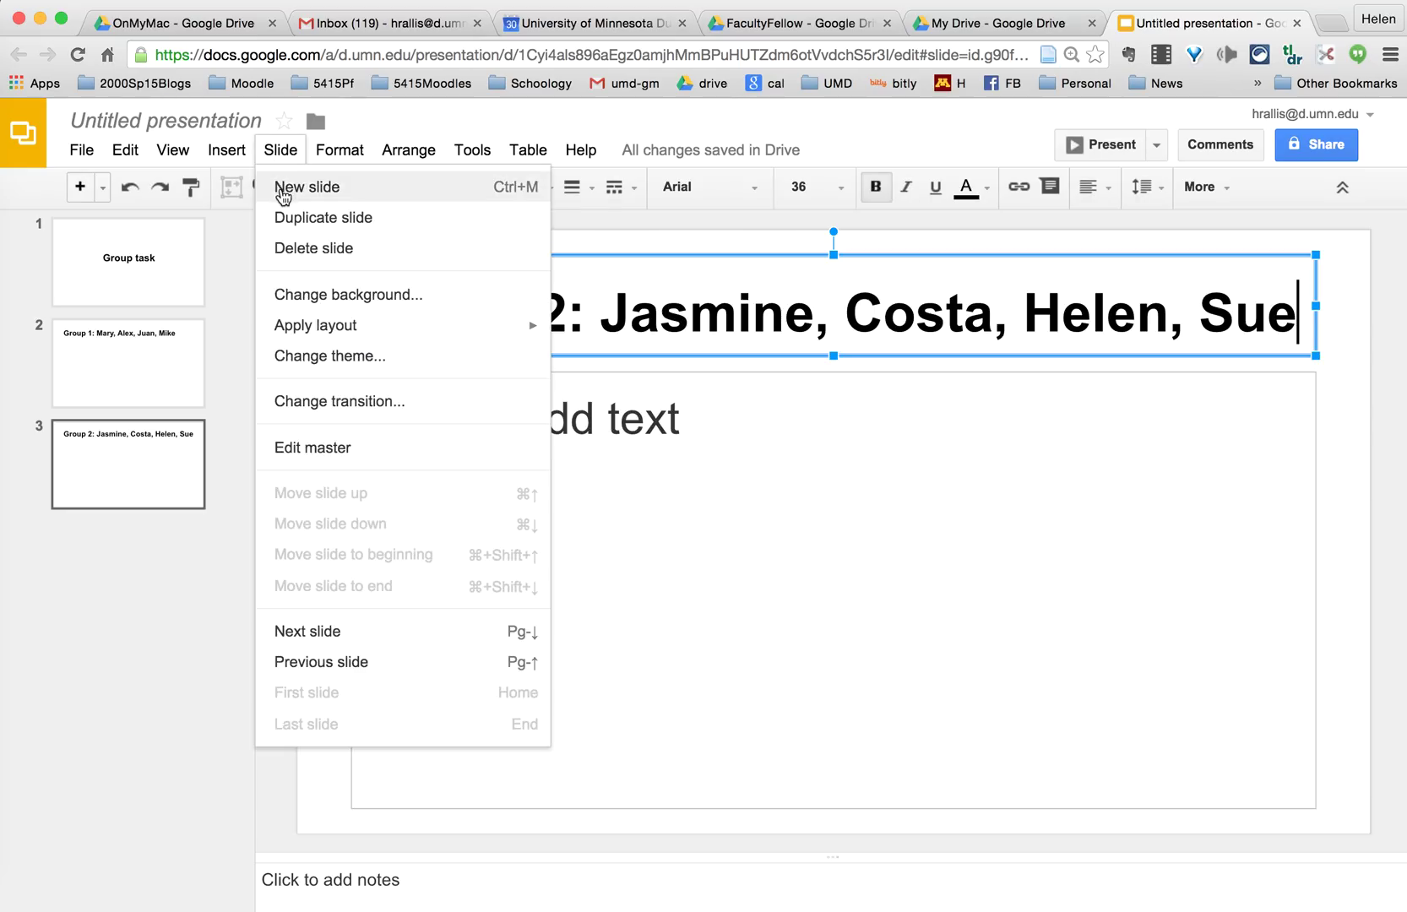
left_click(283, 187)
left_click(467, 309)
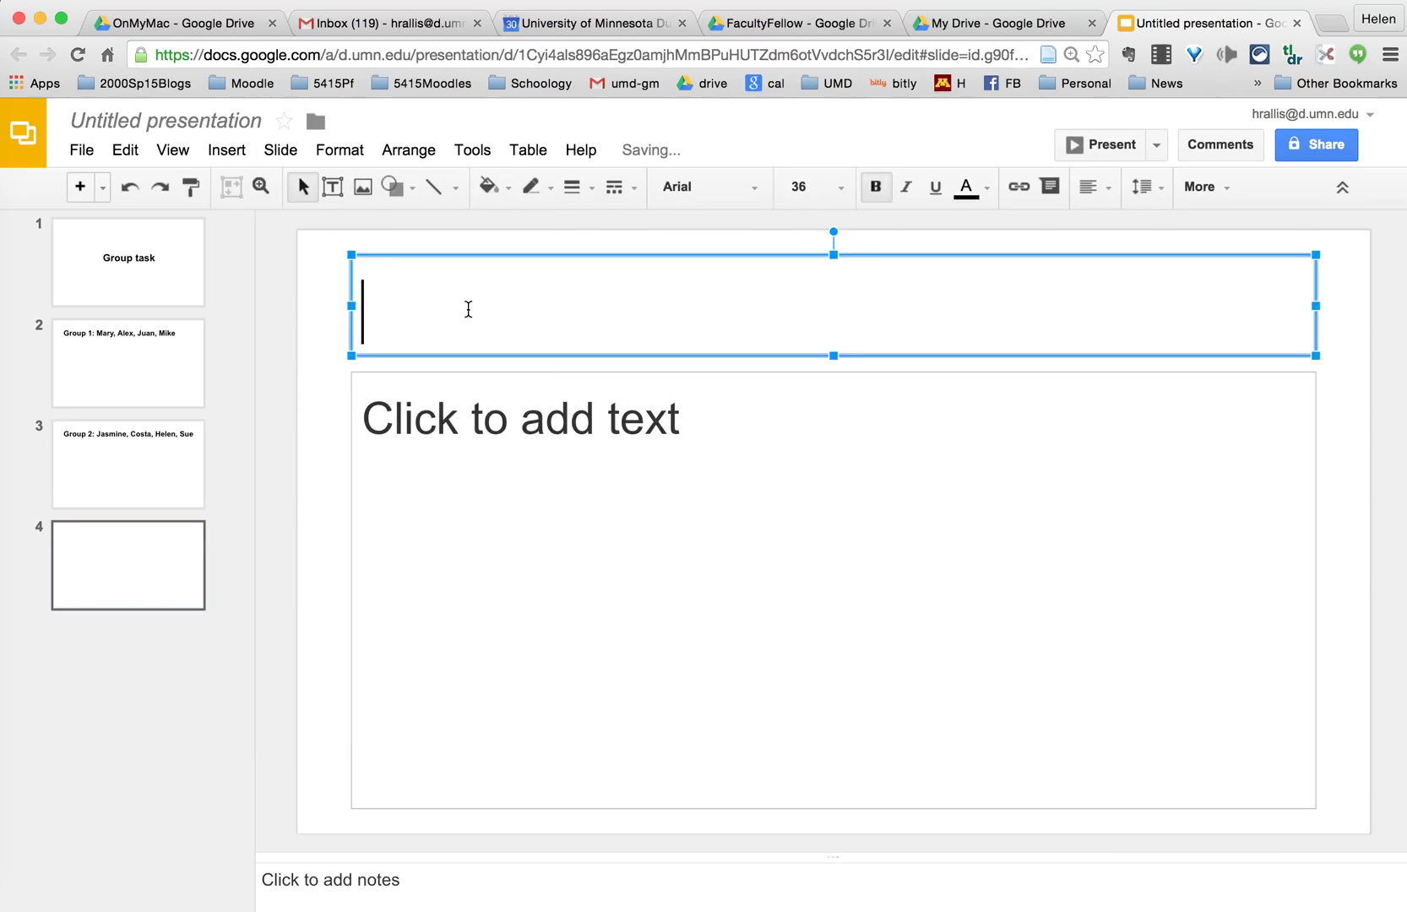
type("Group 3: ")
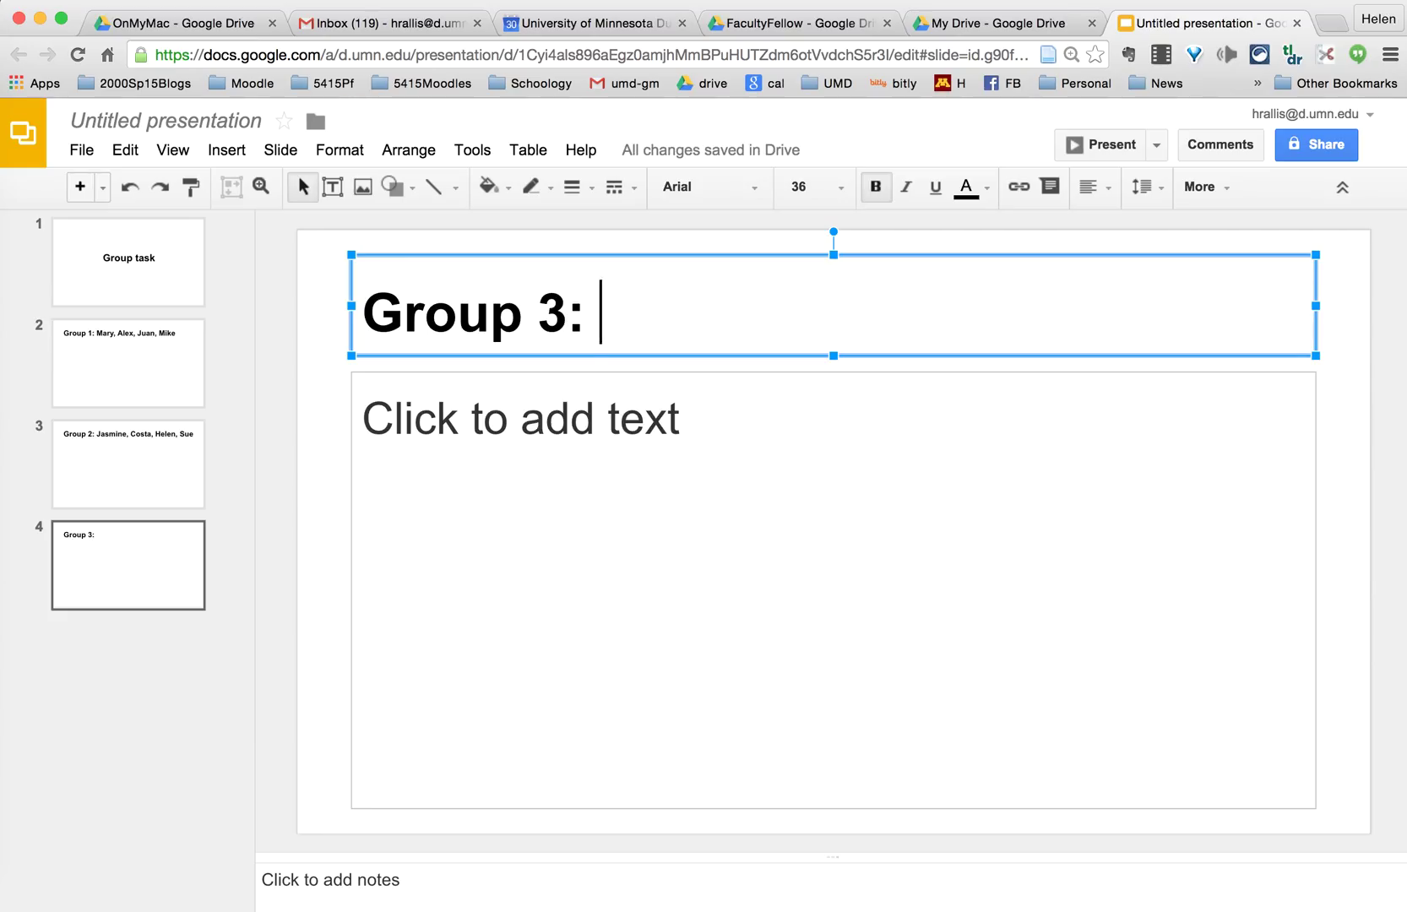
type("Max, ")
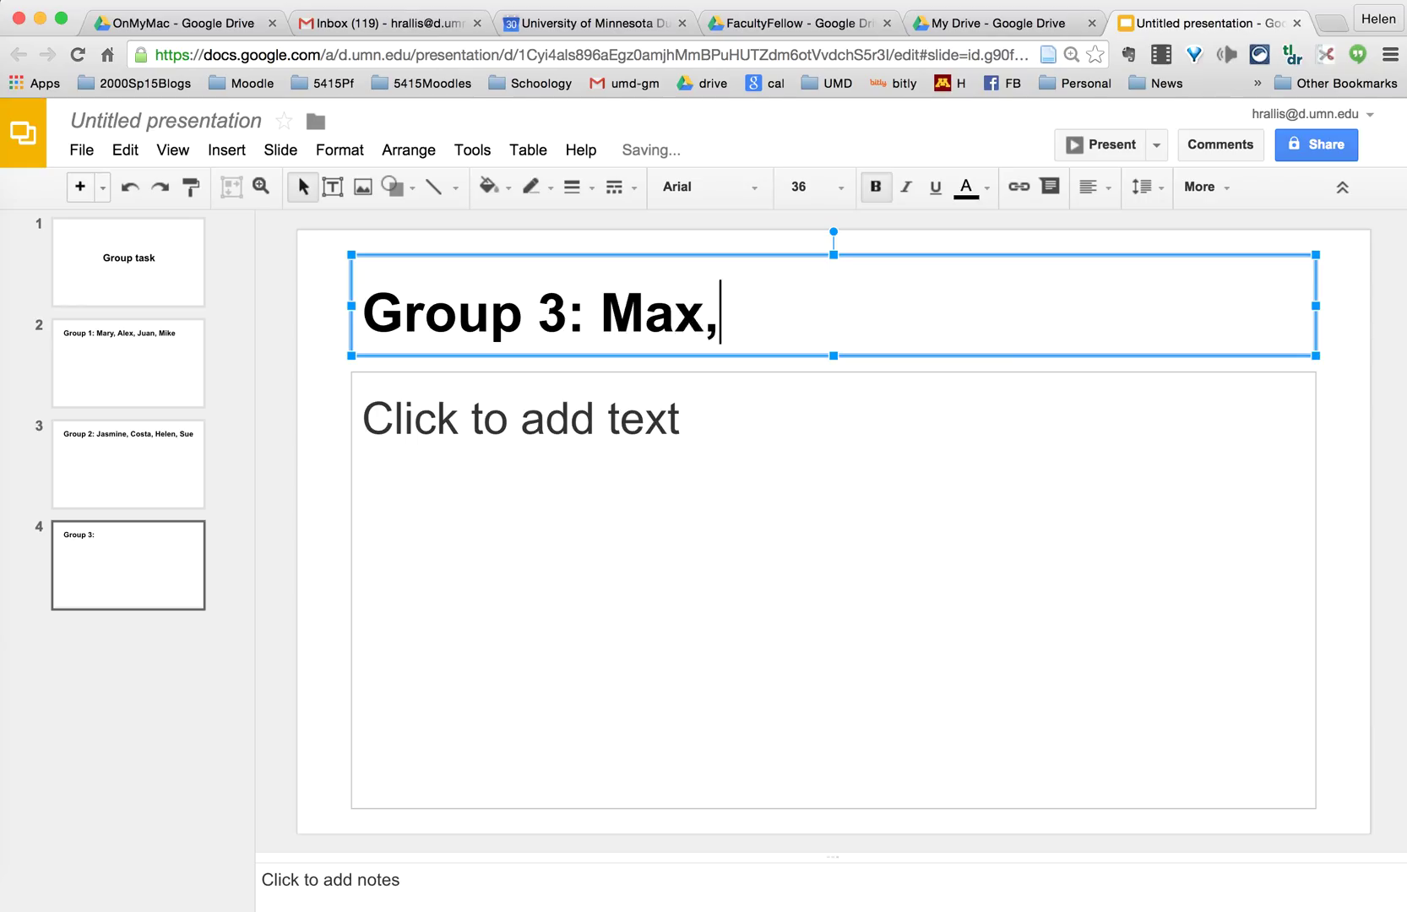
type("Elia")
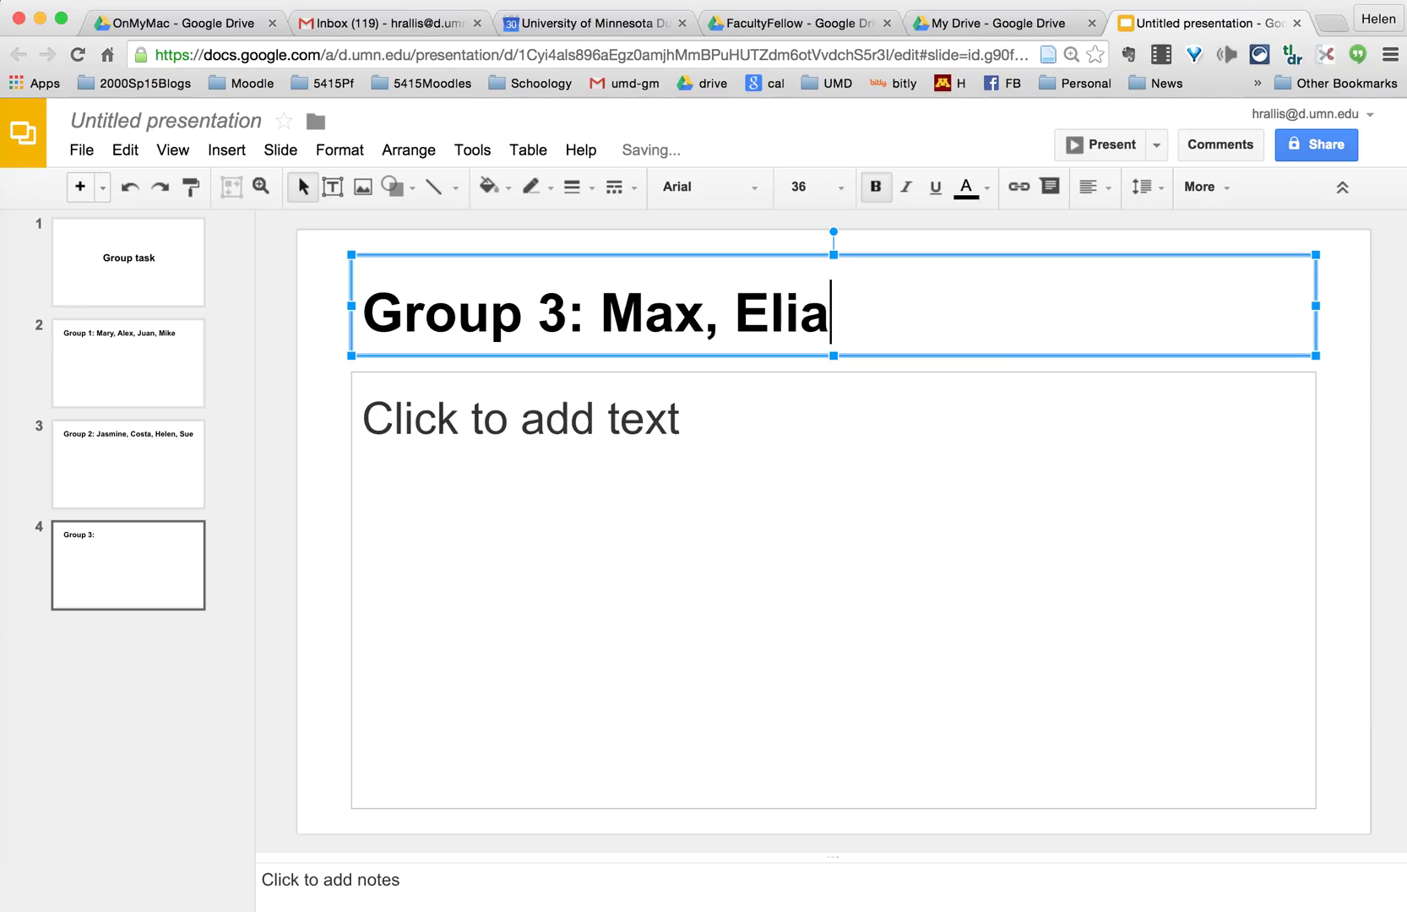
type("s, Amanda, ")
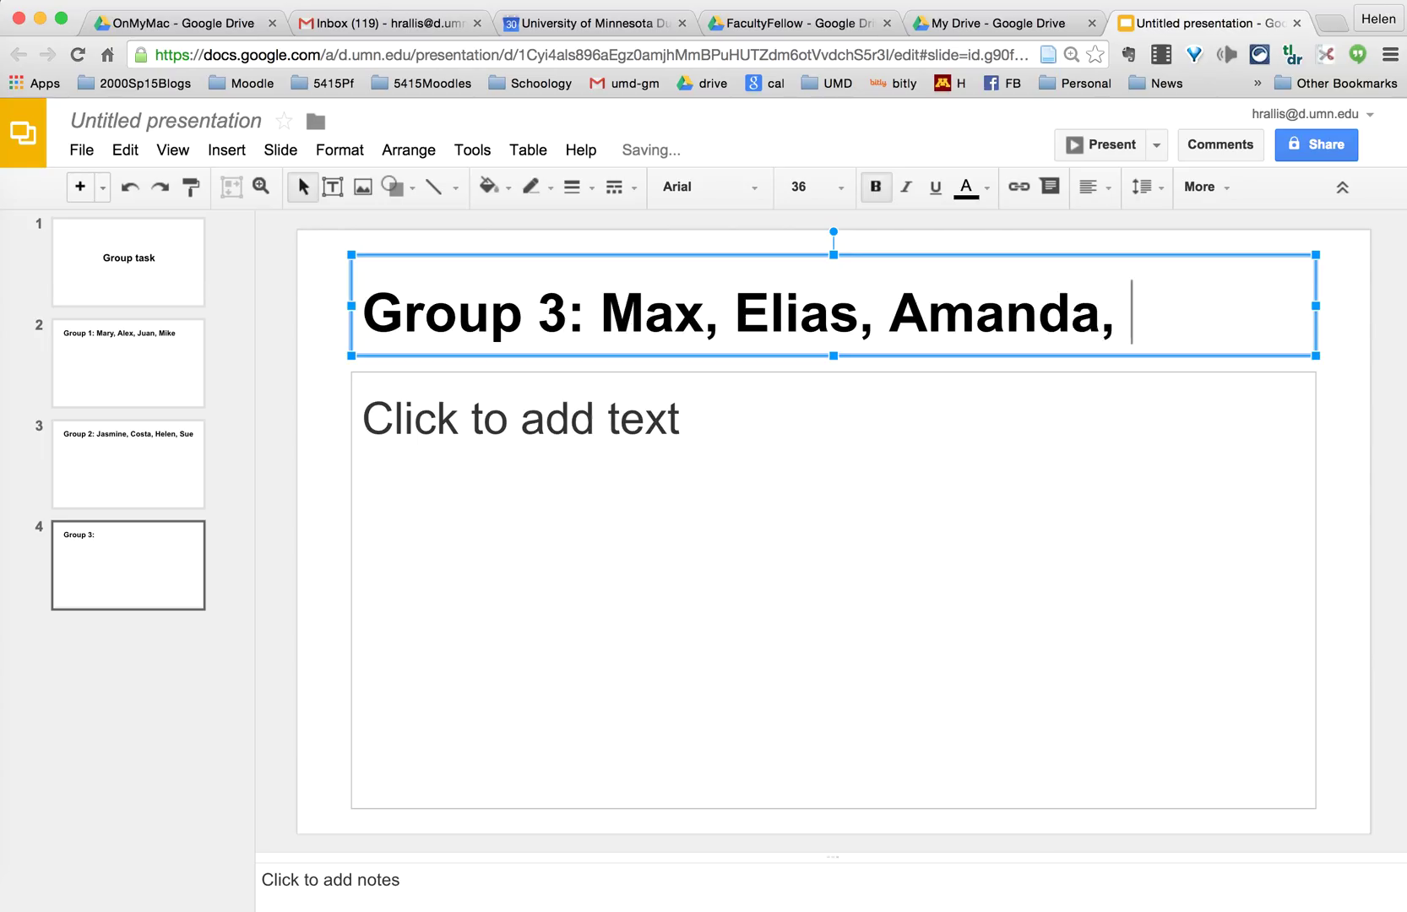
type("Mitra")
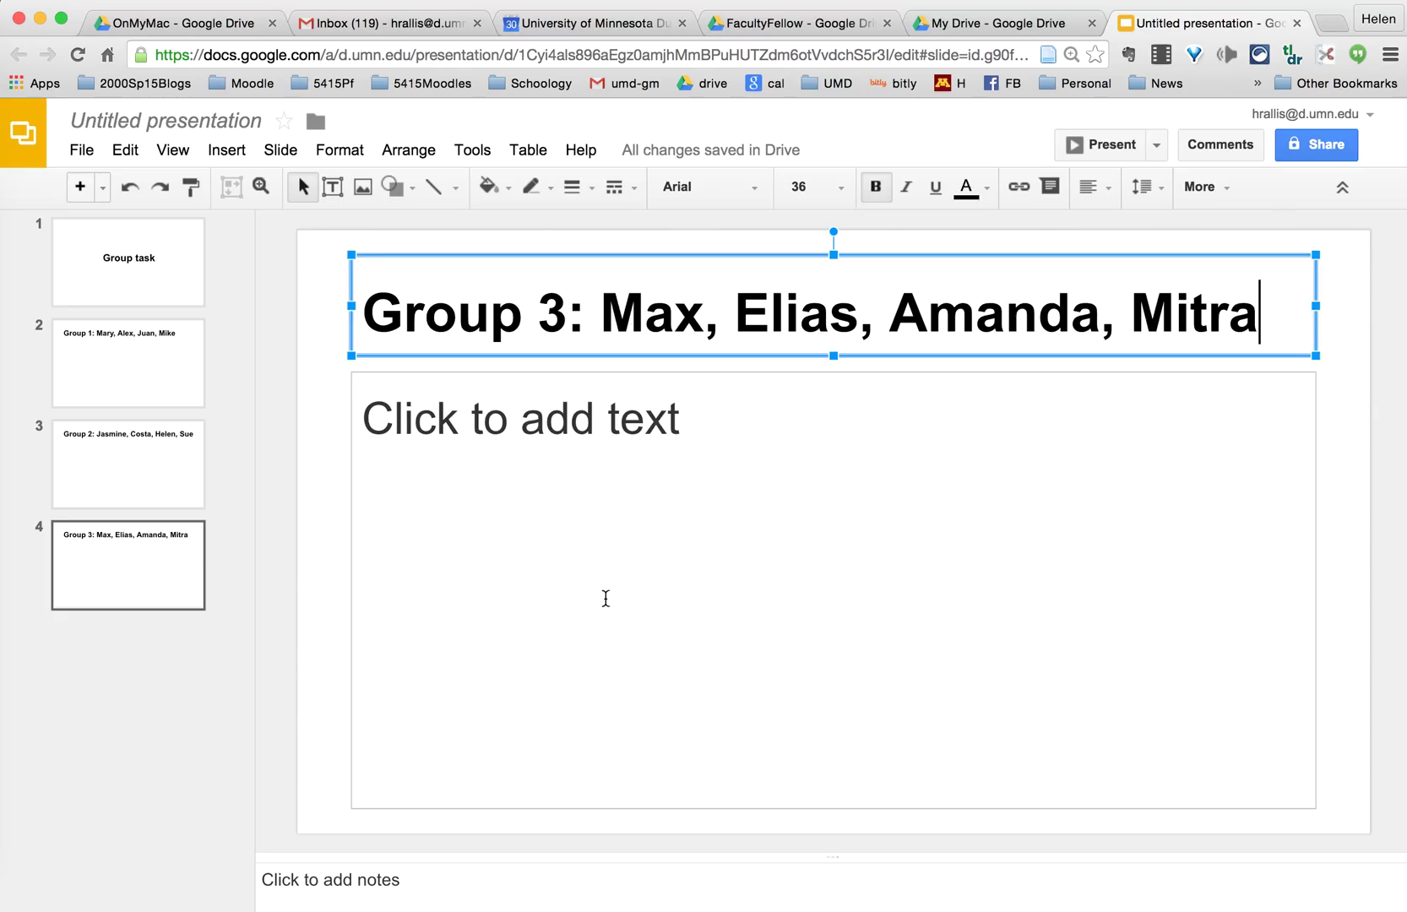
Name the presentation 'group task - 2000' when sharing it.
left_click(1322, 144)
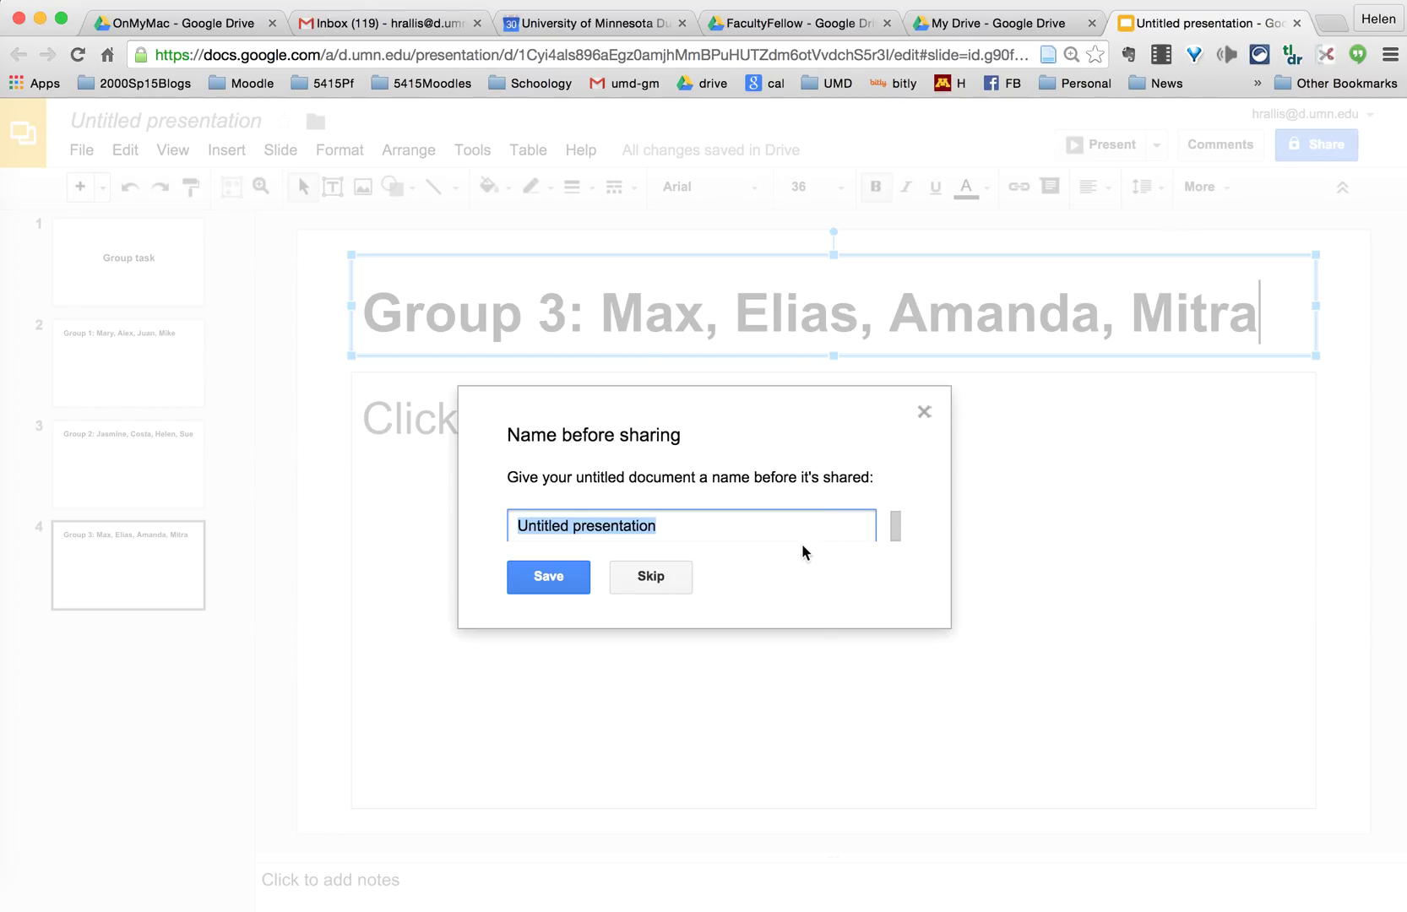
type("group")
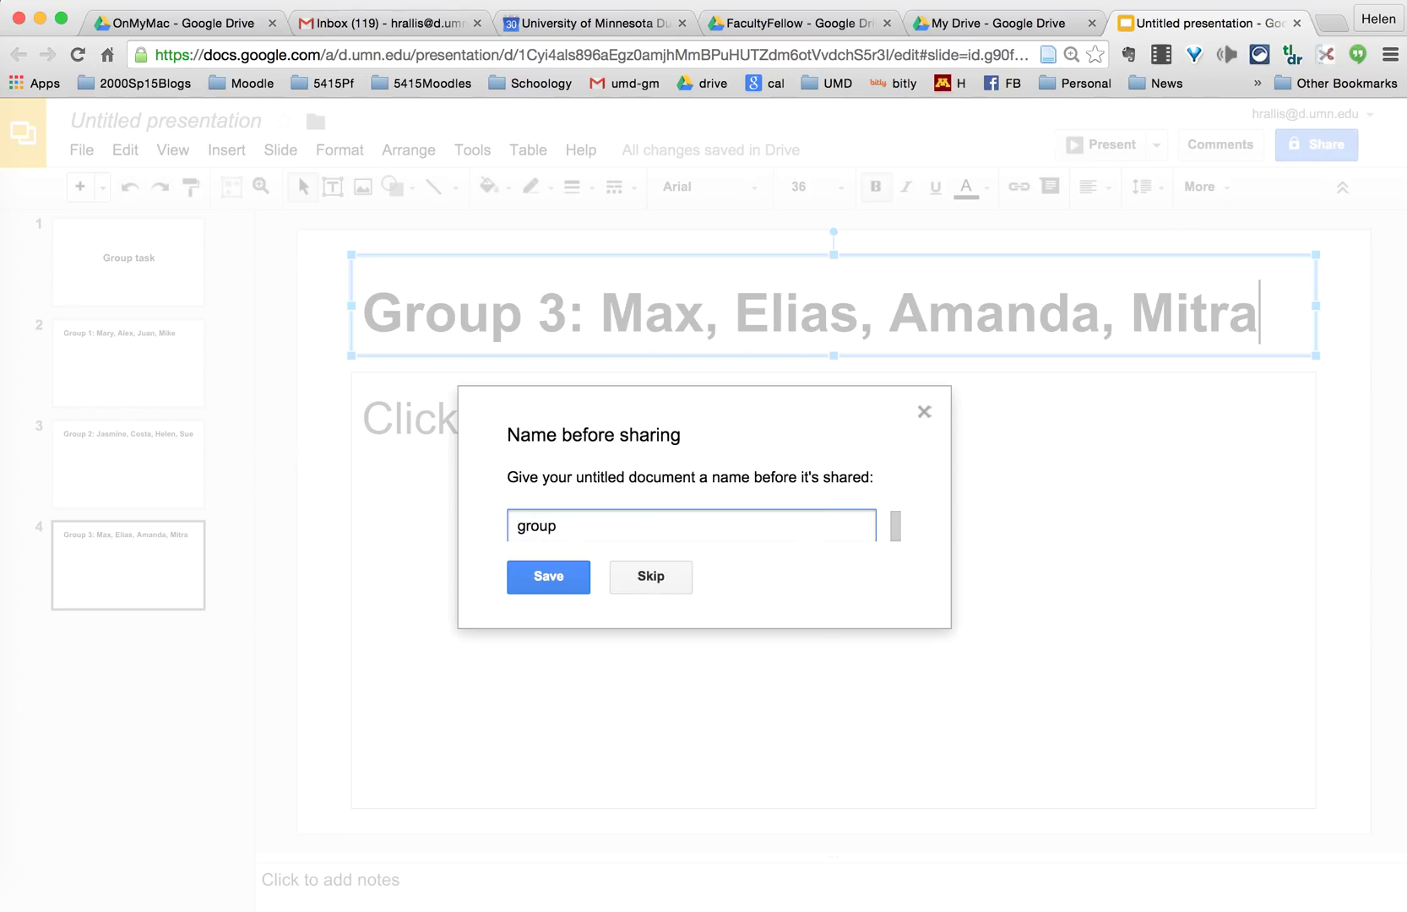
type(" task - 2000")
left_click(558, 579)
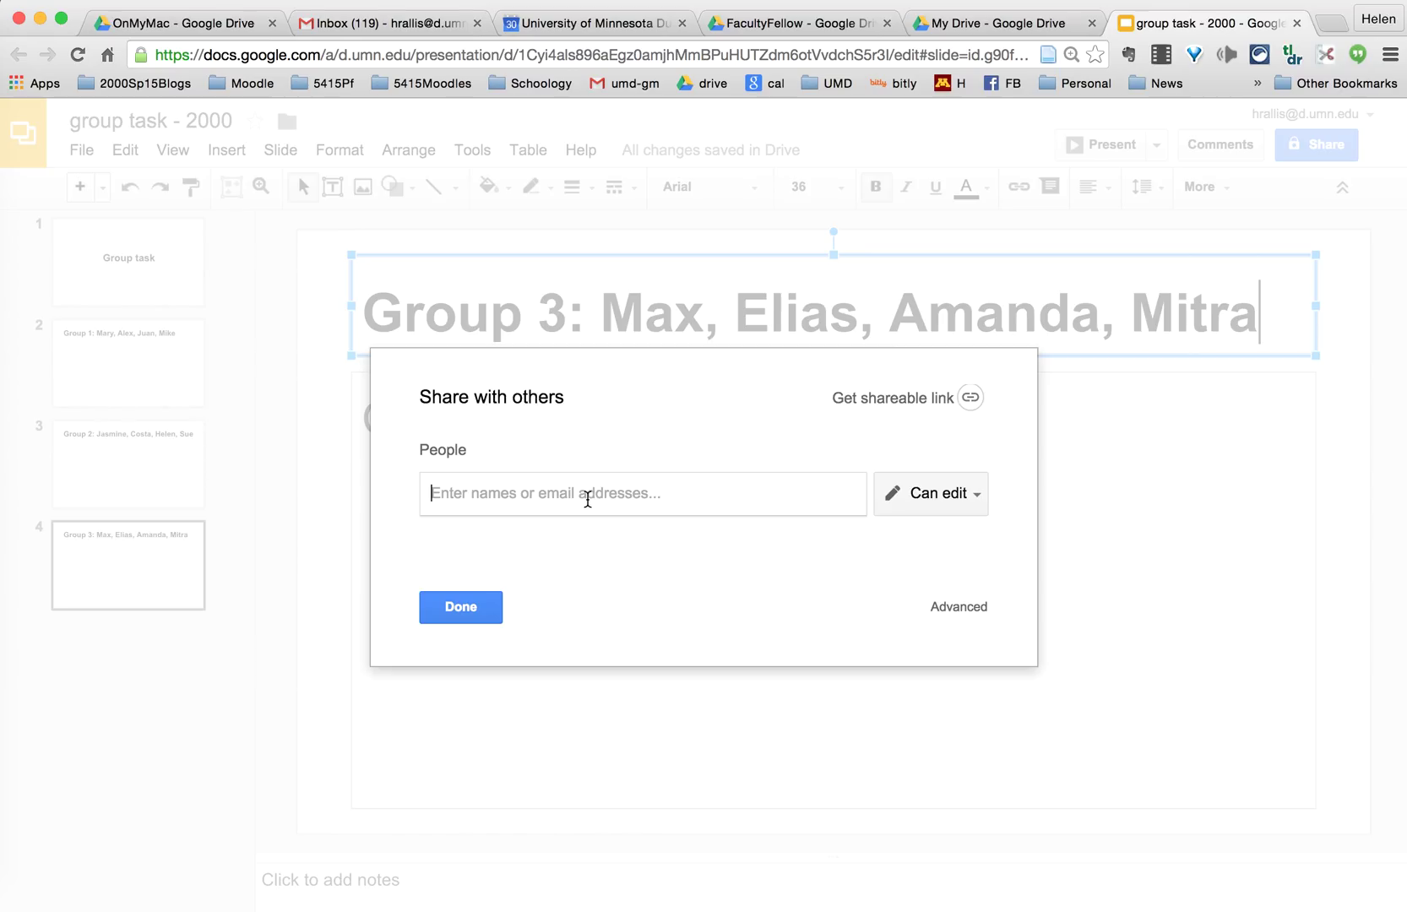
type("ed")
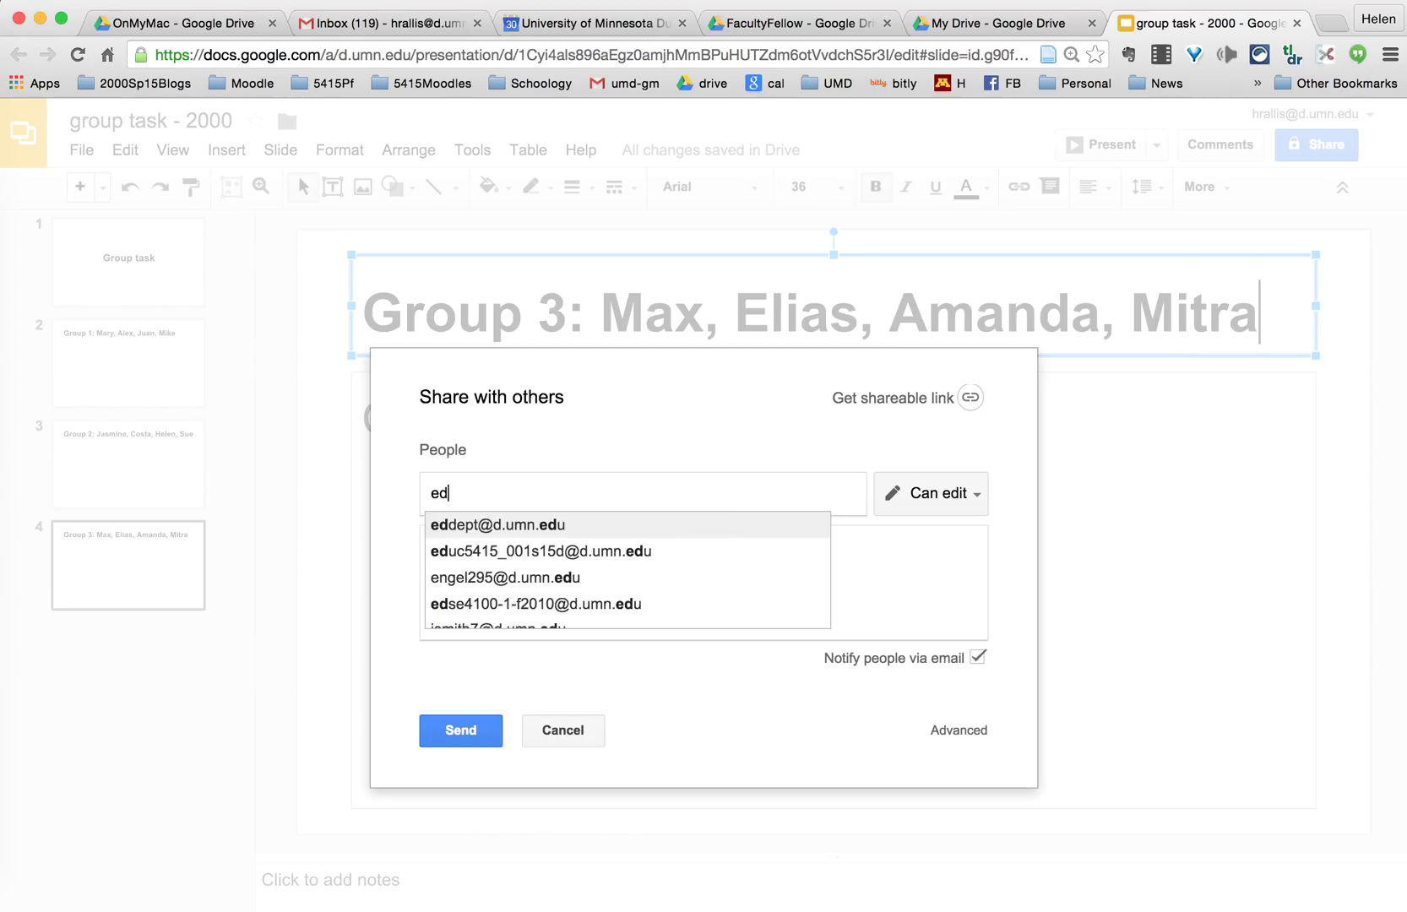
type("uc")
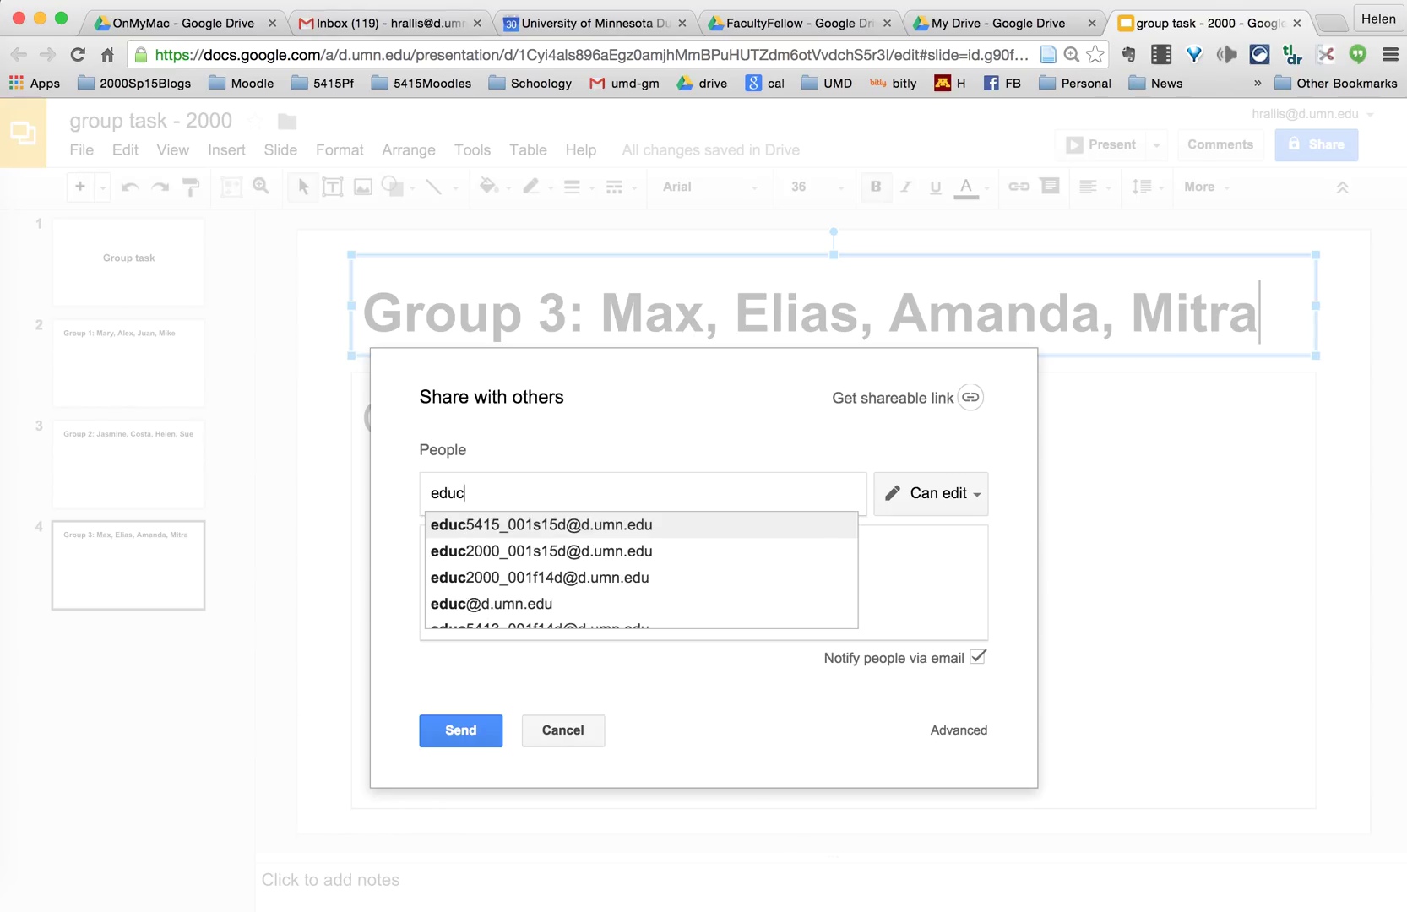
left_click(573, 553)
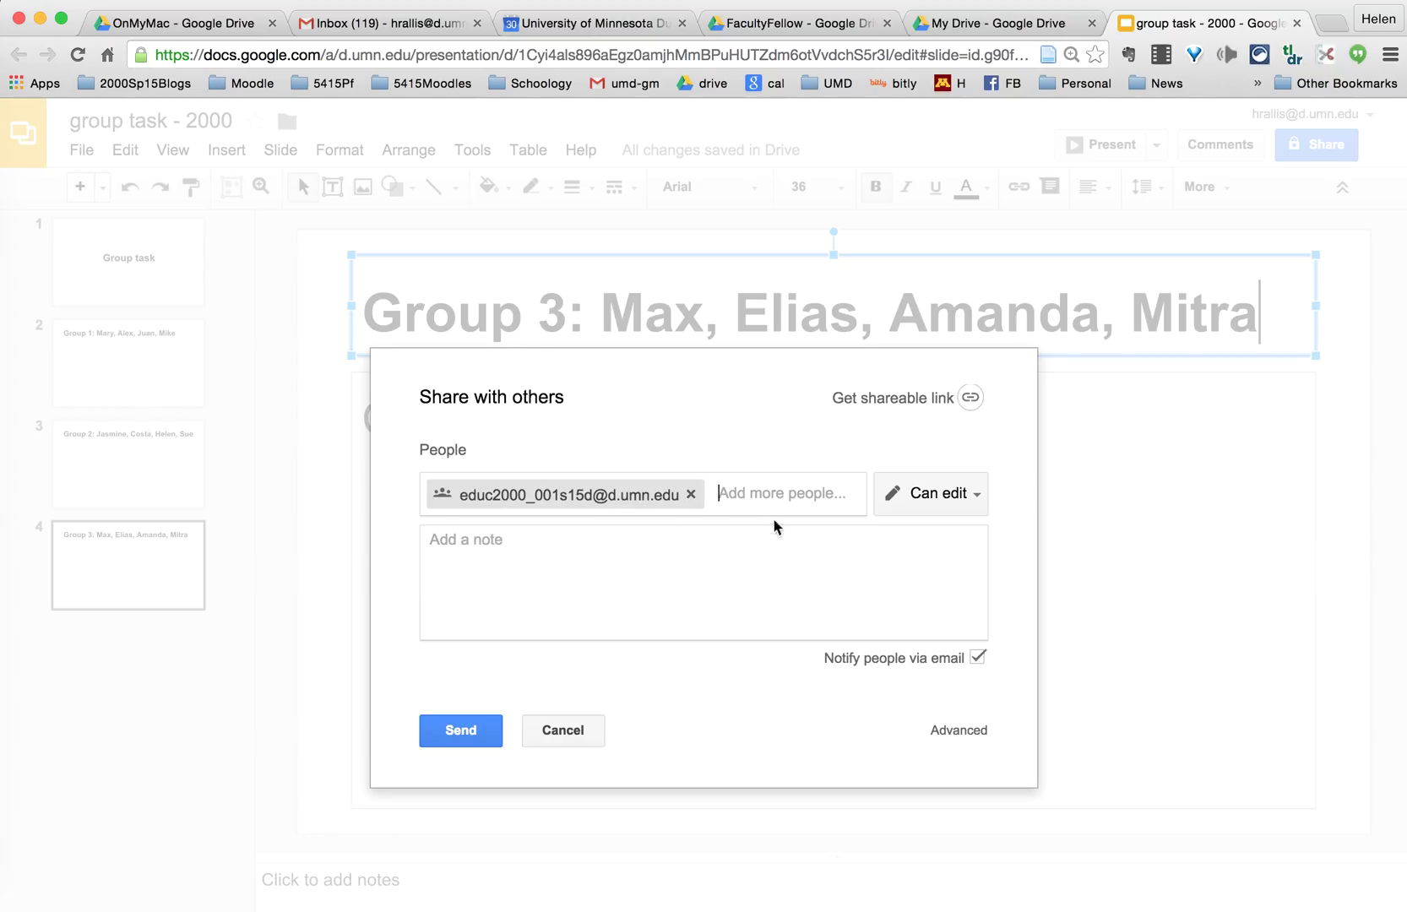
left_click(710, 579)
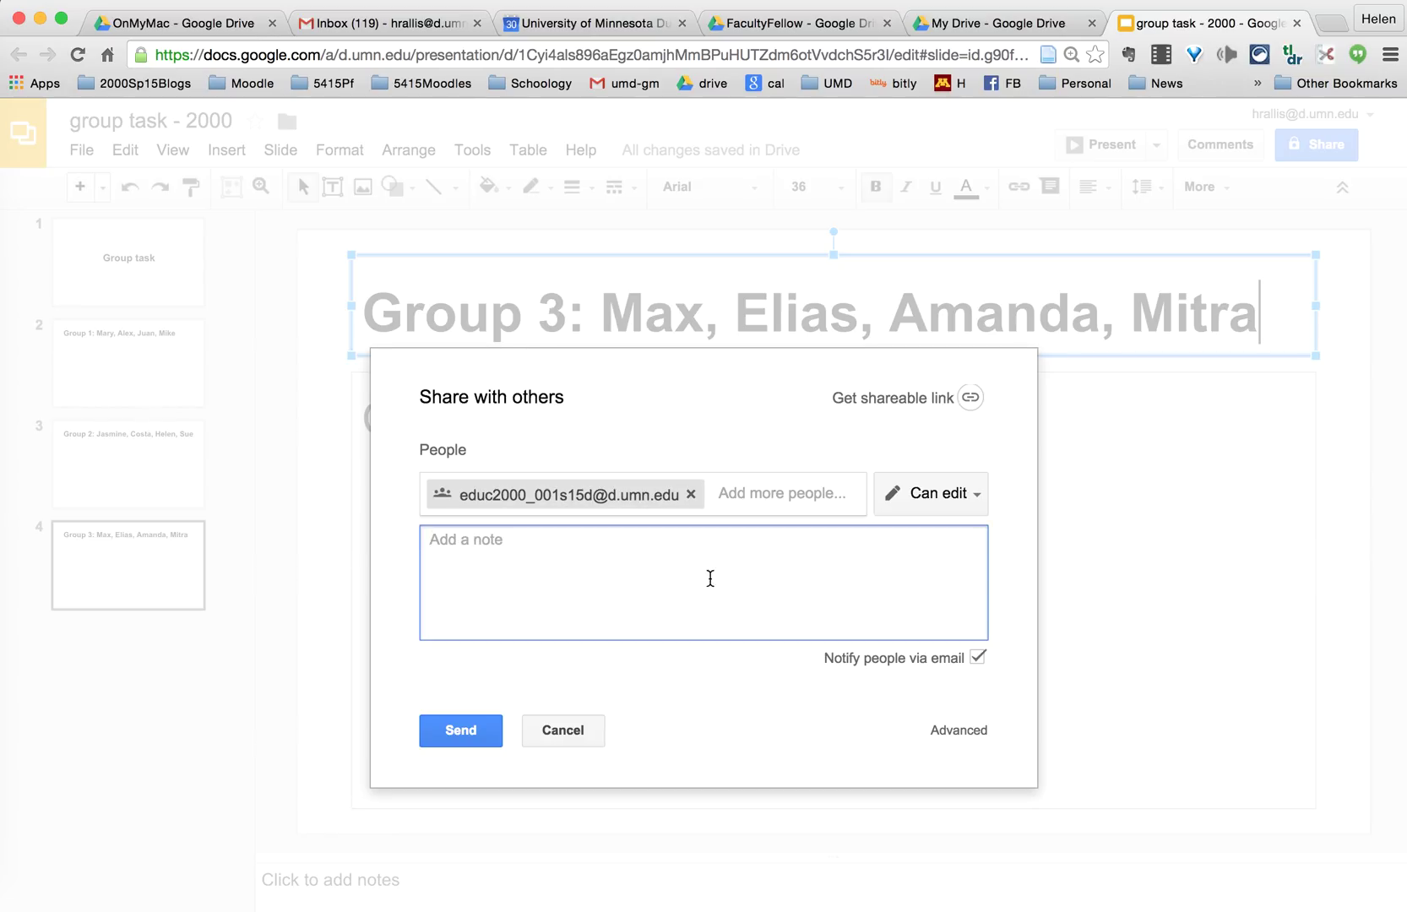
type("HI folks,")
key("Return")
type("Here is the ")
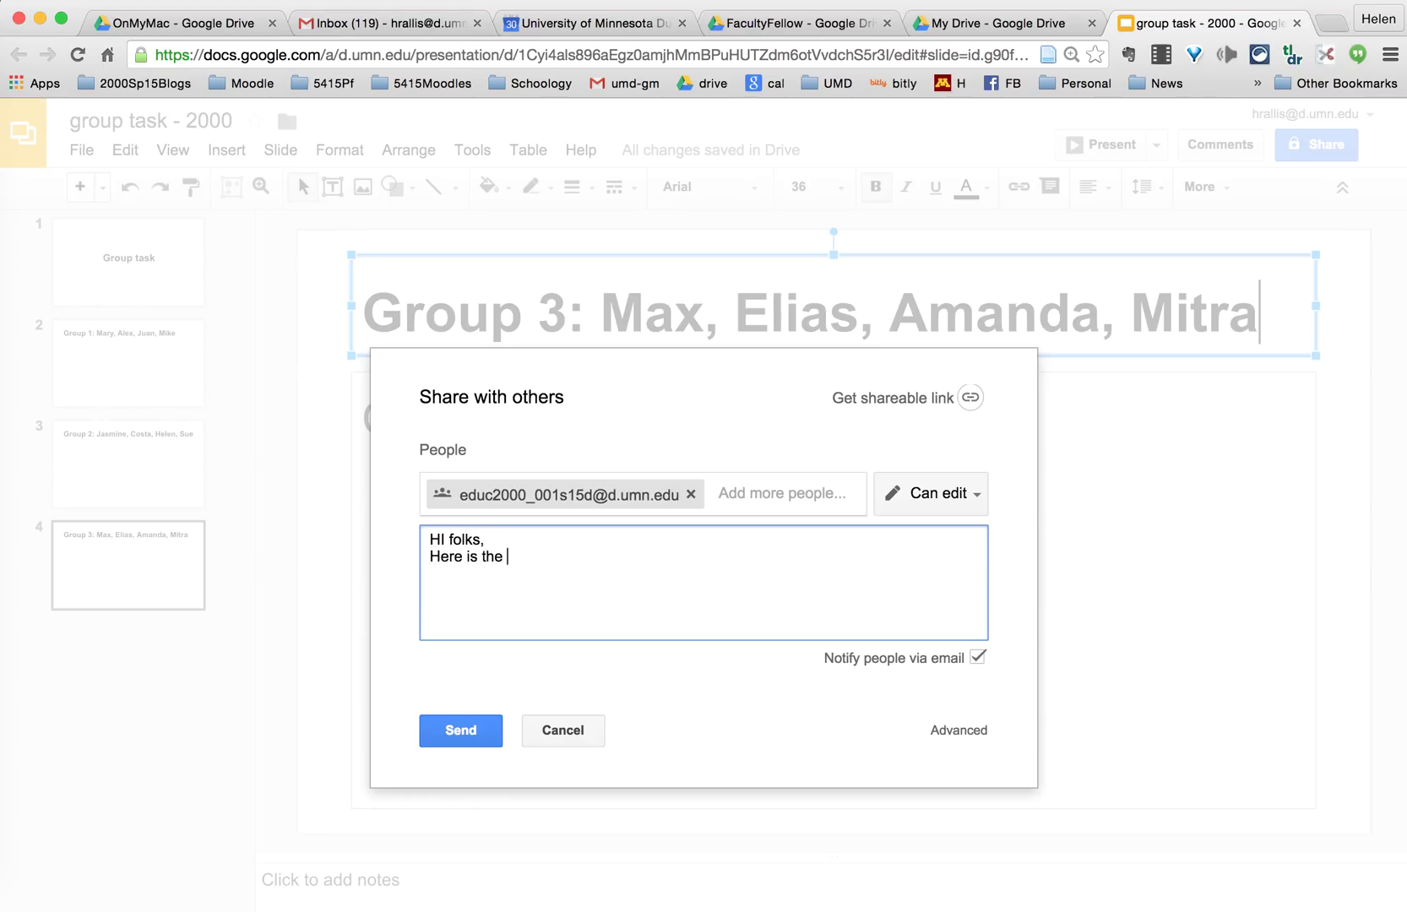
type("presentation we are going to wor")
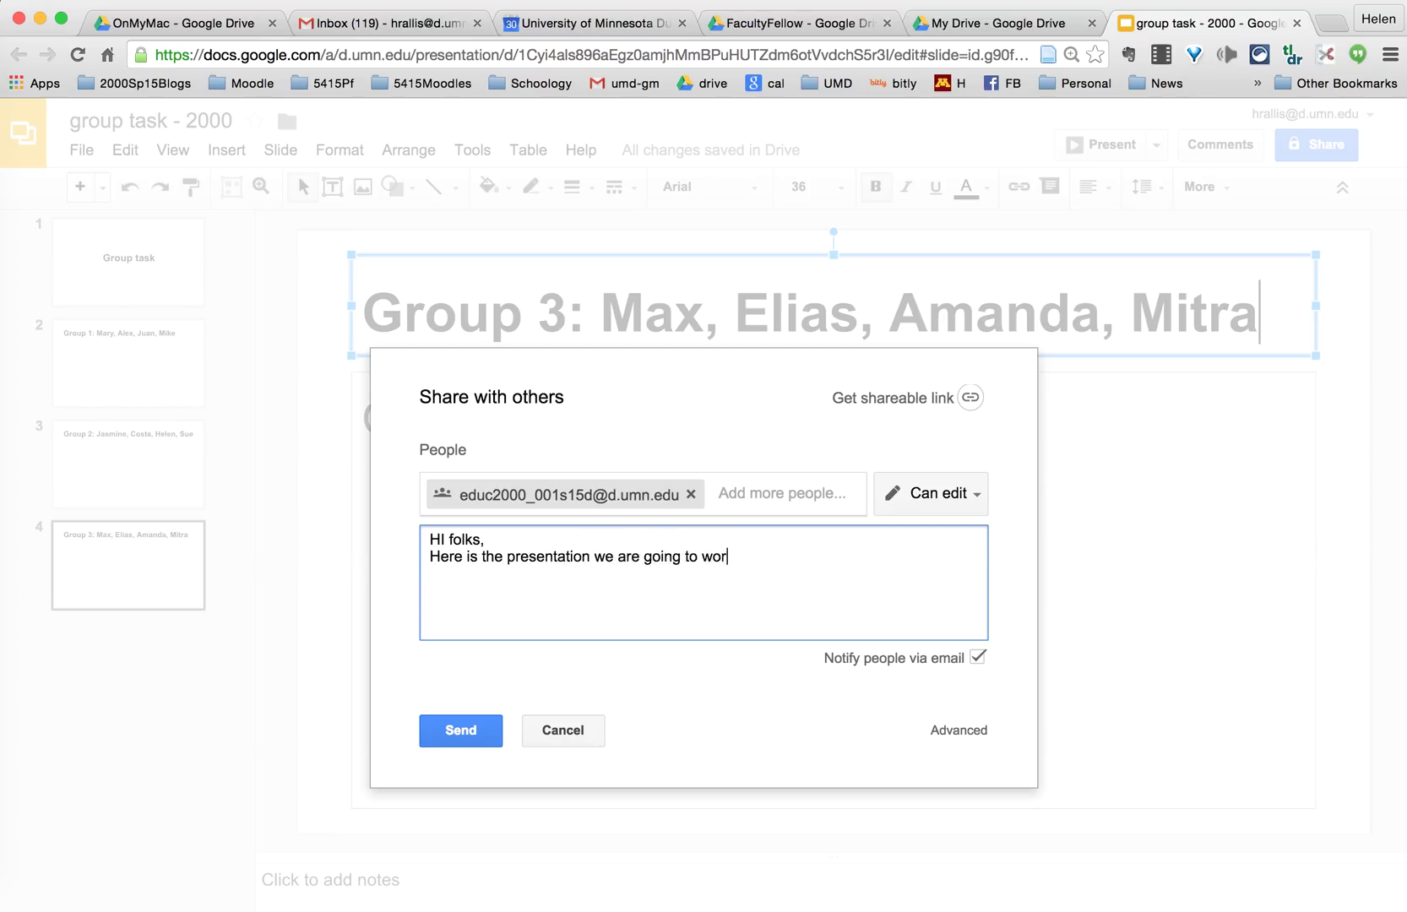
type("k on as a group.")
left_click(571, 733)
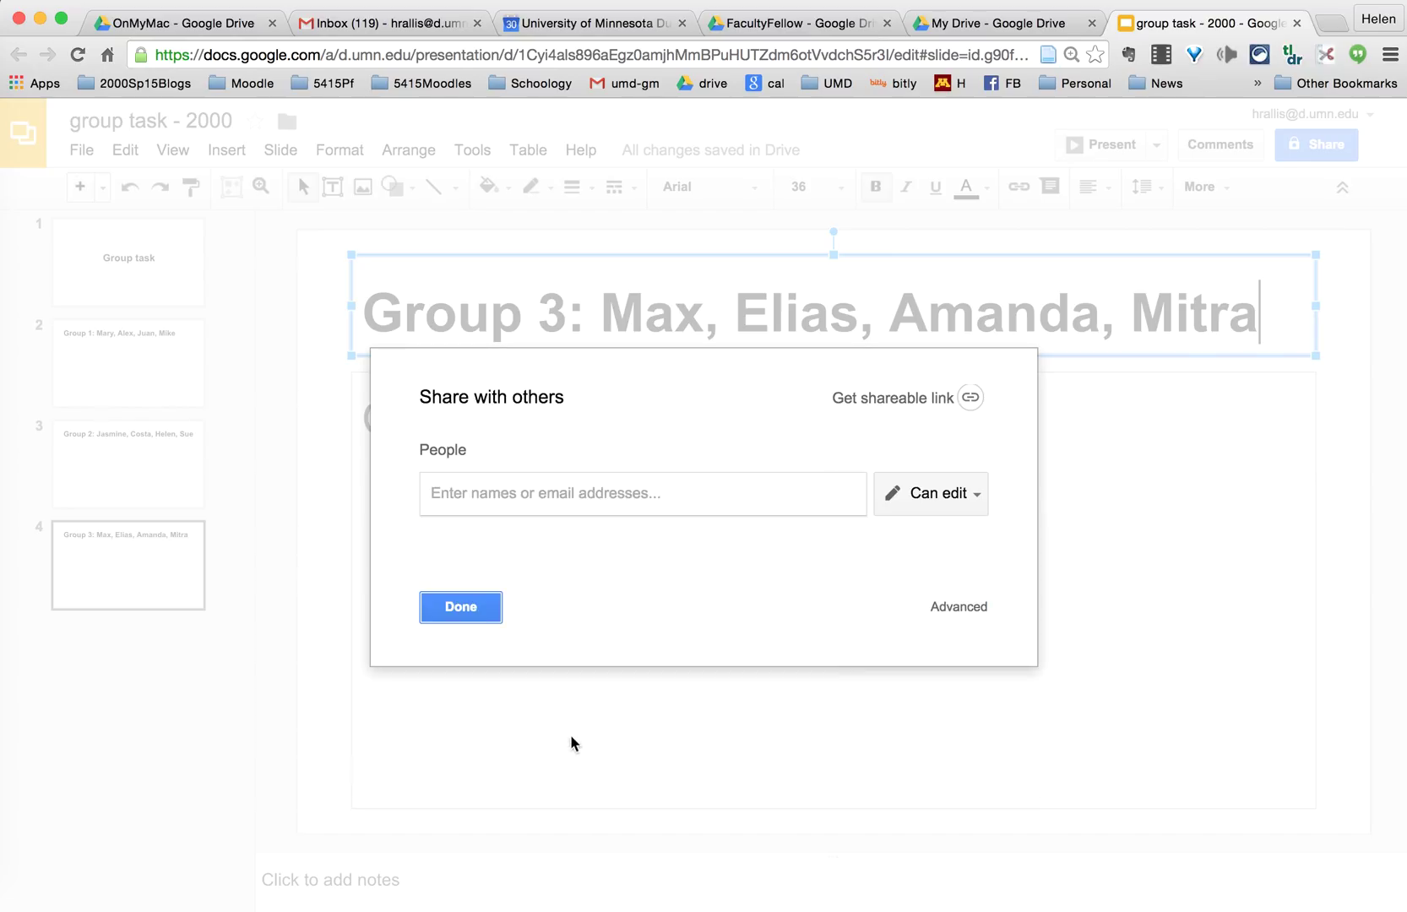
Close the sharing dialog and give slide 2 the speaker note 'general points to make'.
left_click(467, 608)
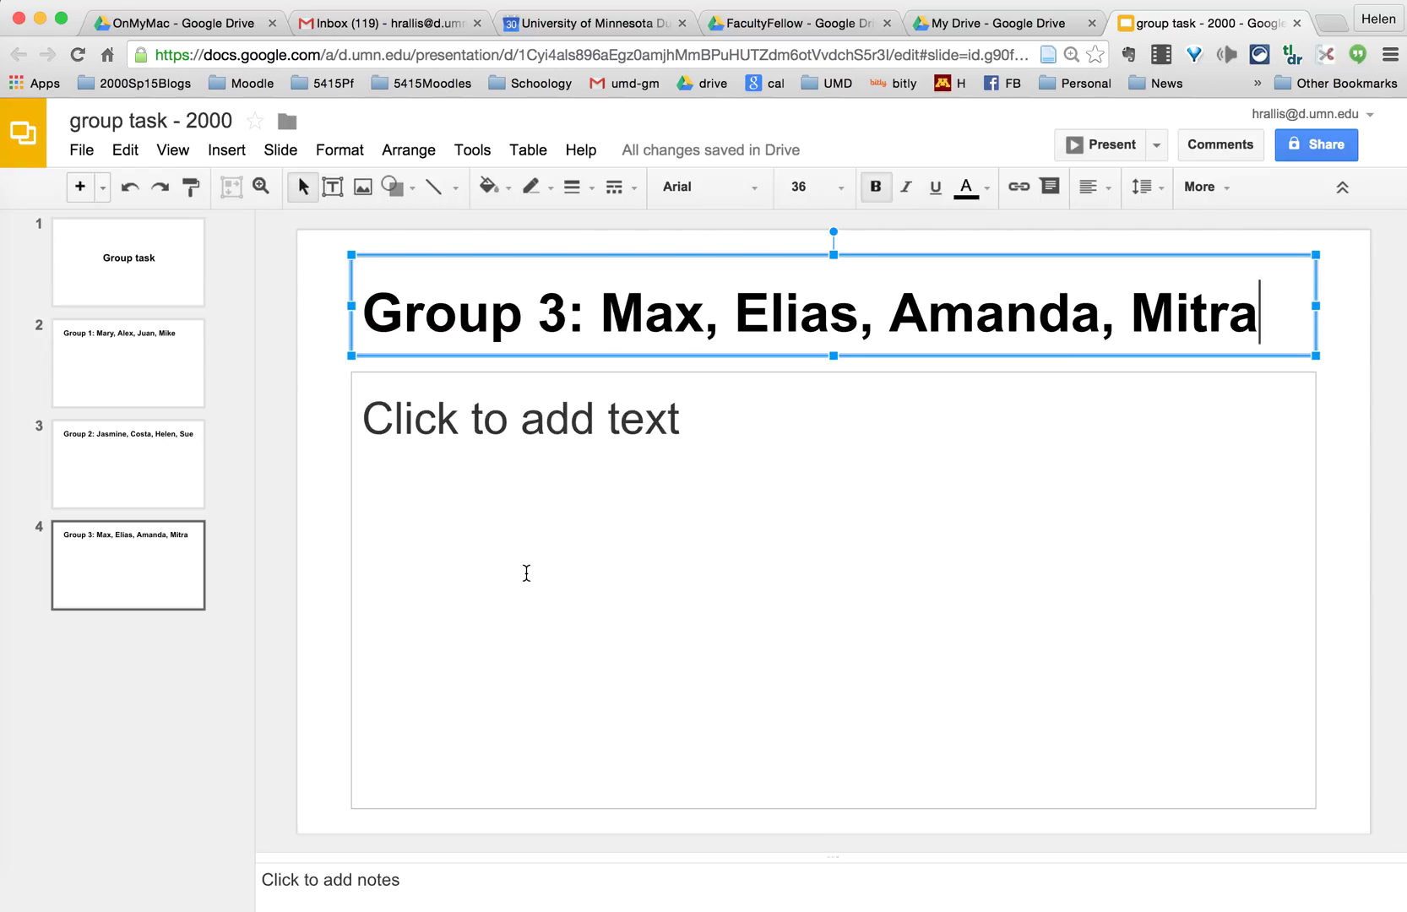
left_click(145, 388)
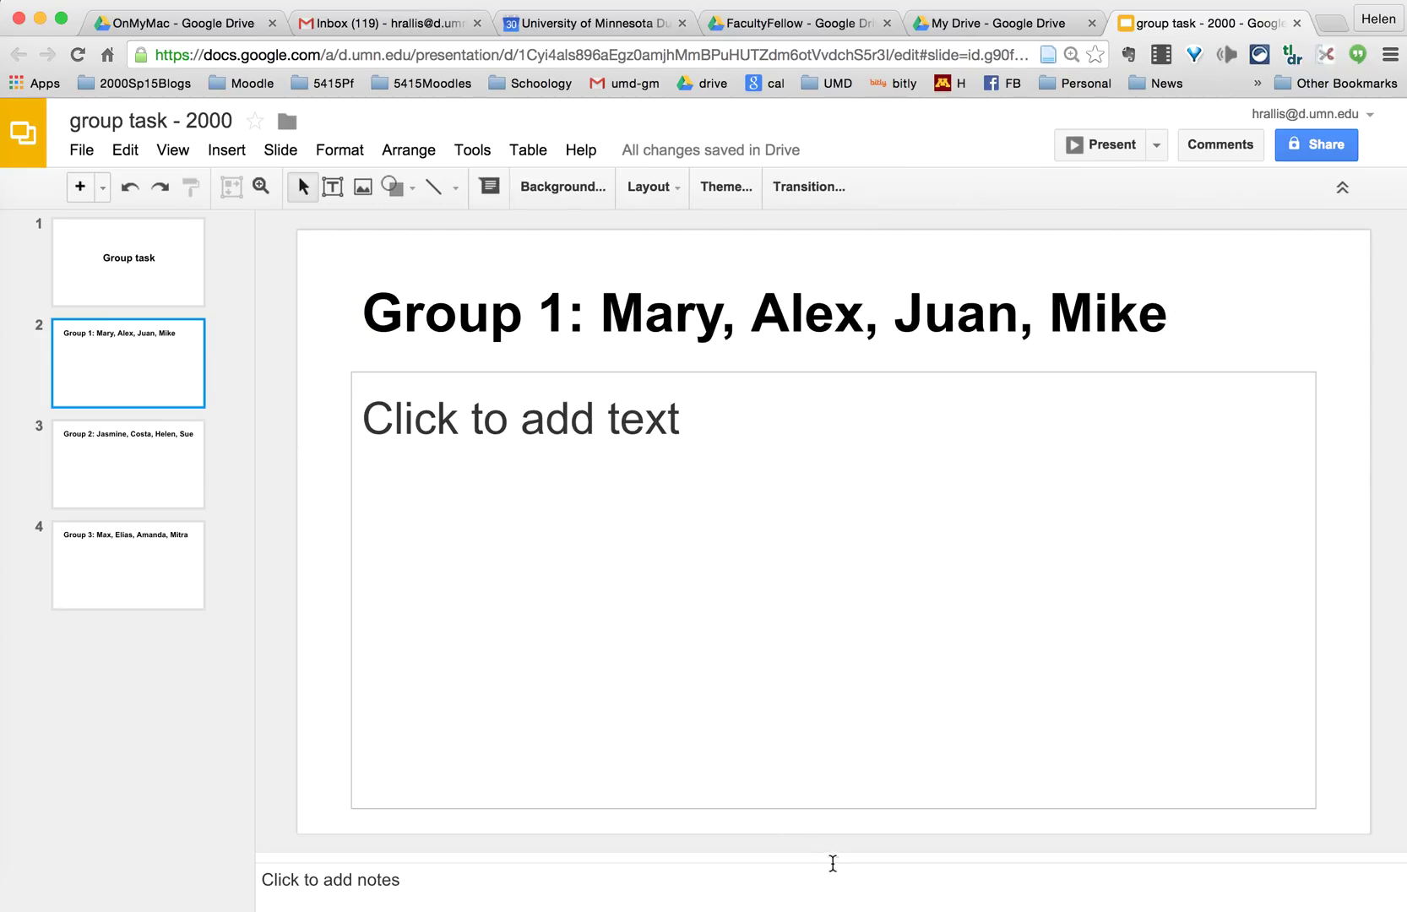
left_click(831, 858)
left_click_drag(831, 858, 842, 644)
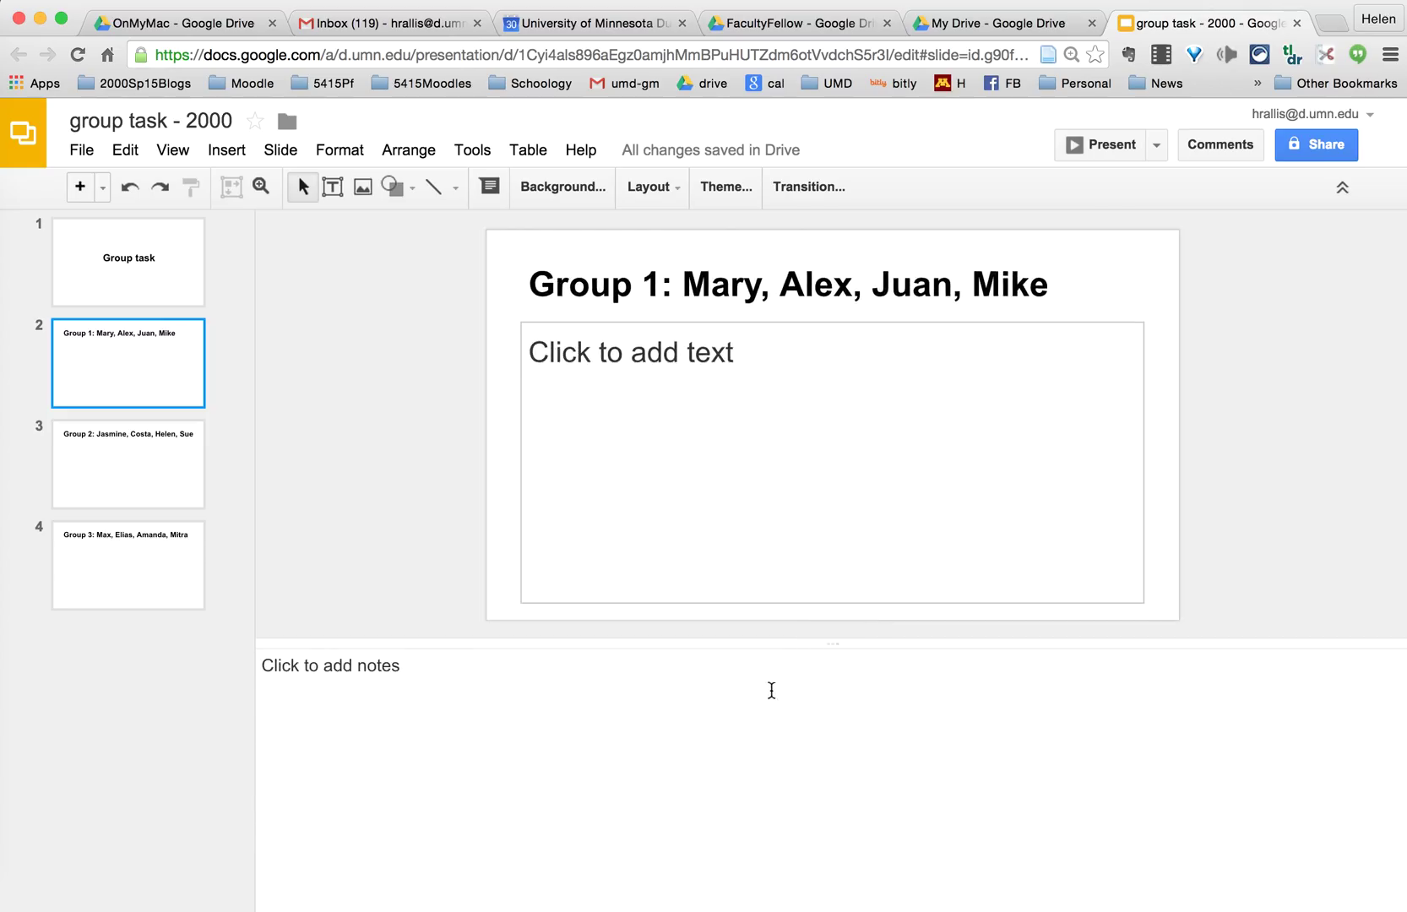
left_click(768, 692)
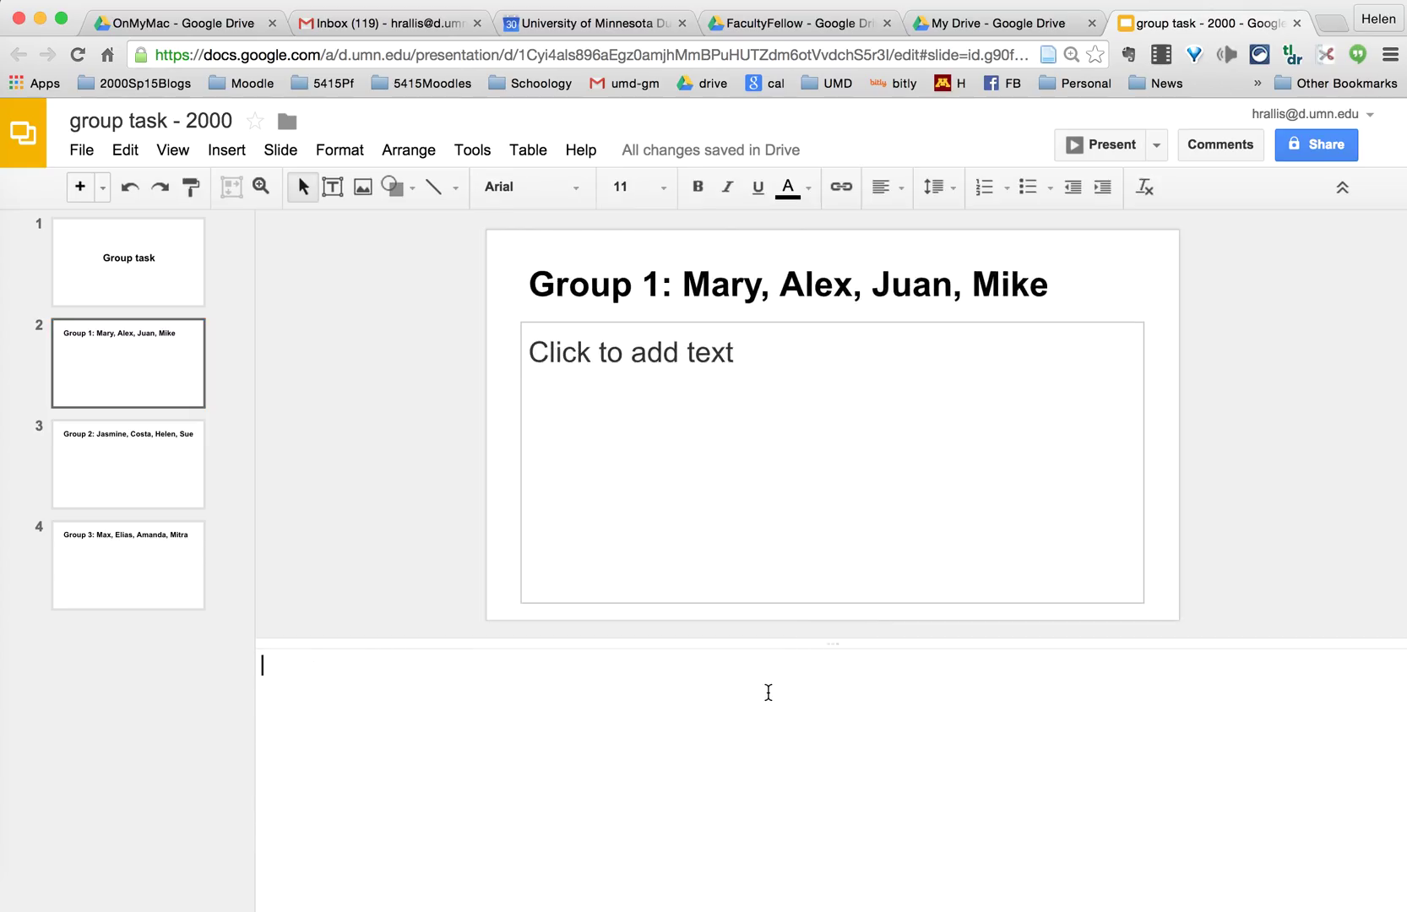
type("gern")
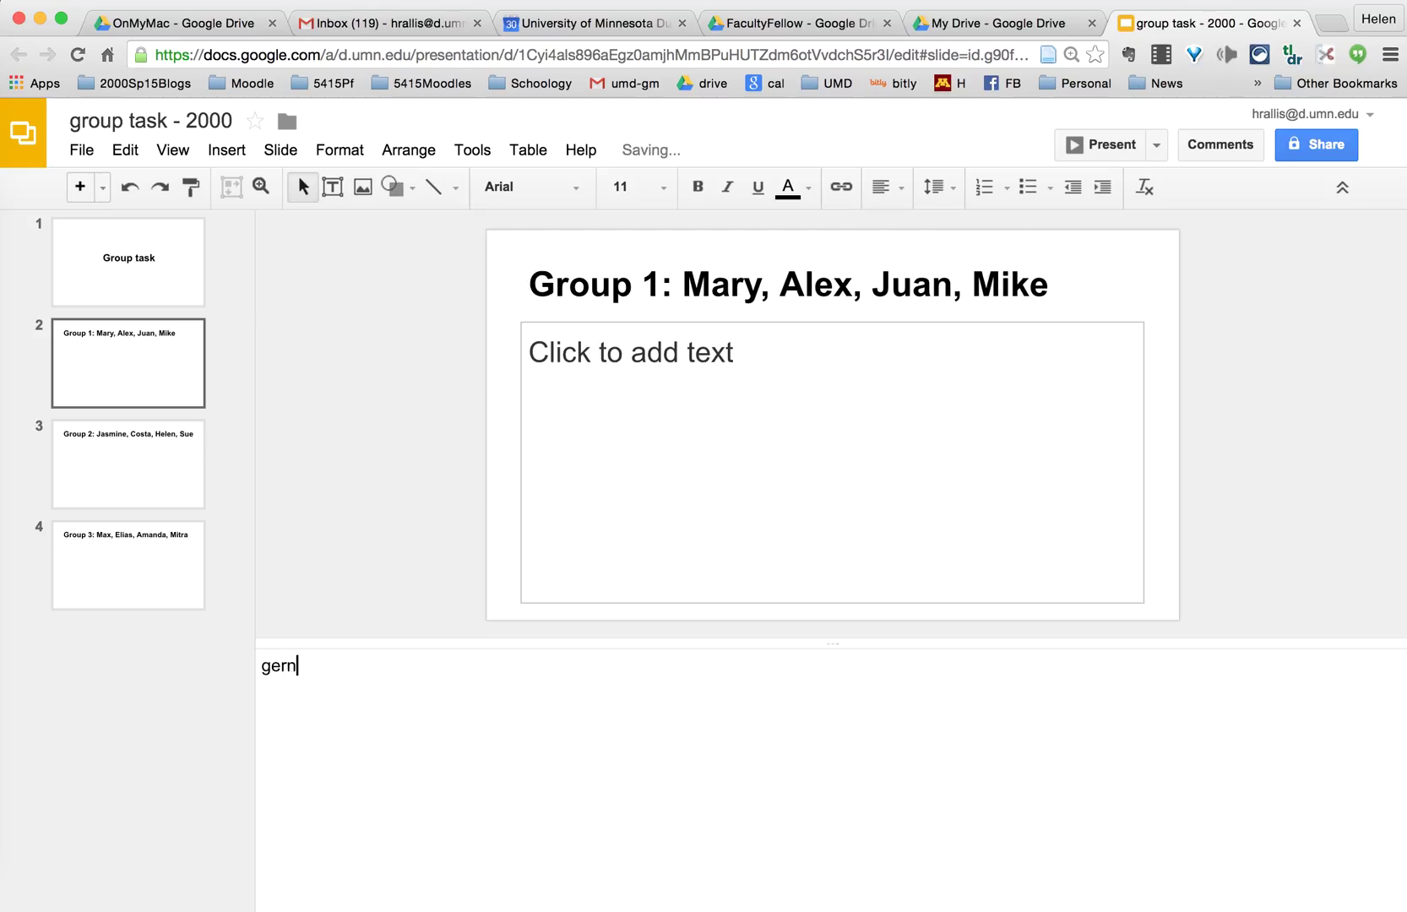
key("BackSpace")
key("BackSpace")
type("neral points to make")
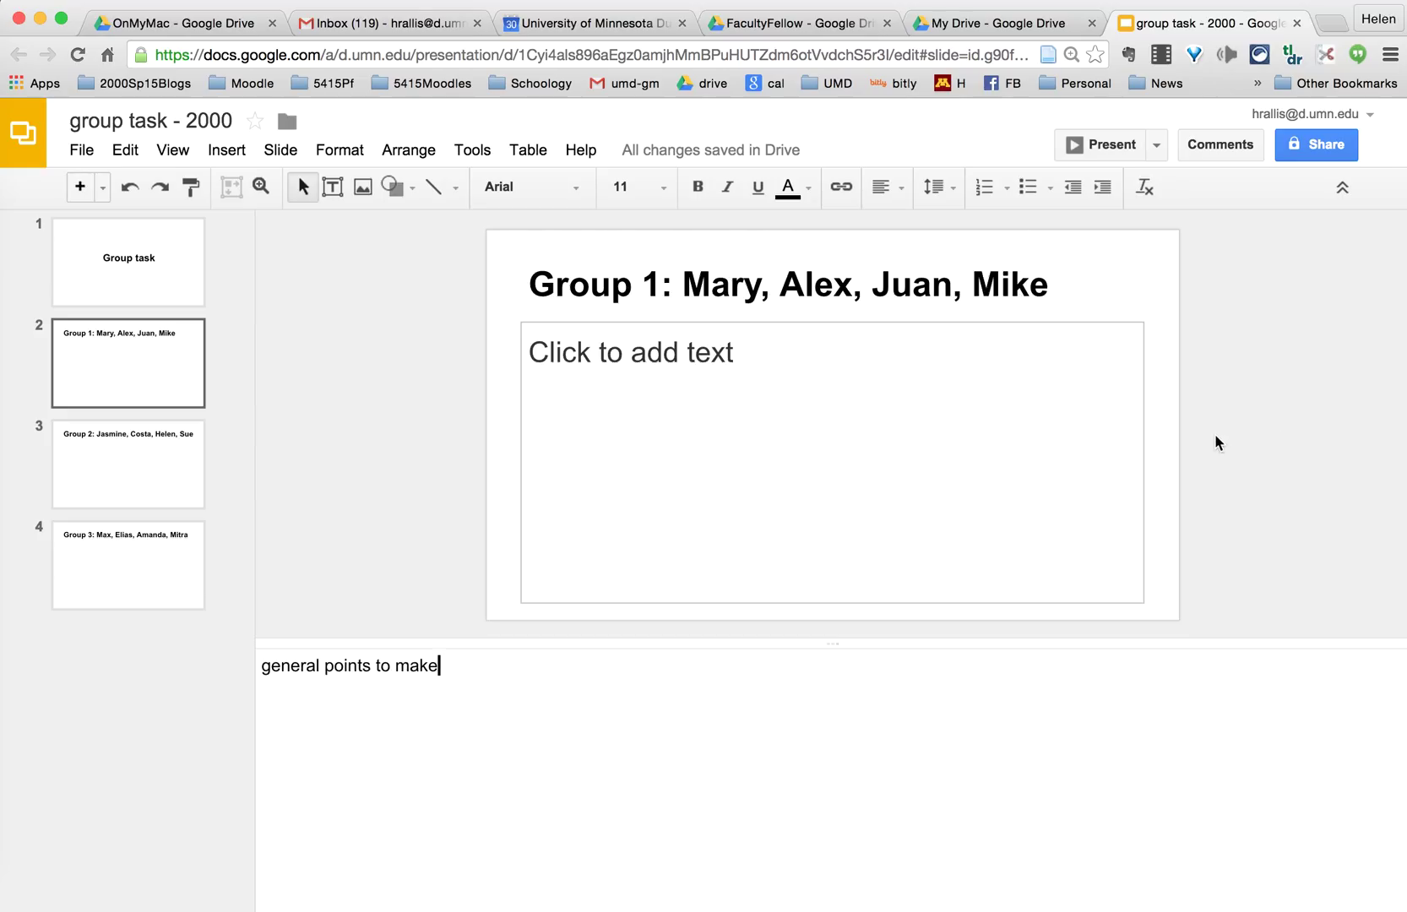
List 'highlights' and 'key point' on separate lines in slide 2's body, then show slide 4.
left_click(889, 399)
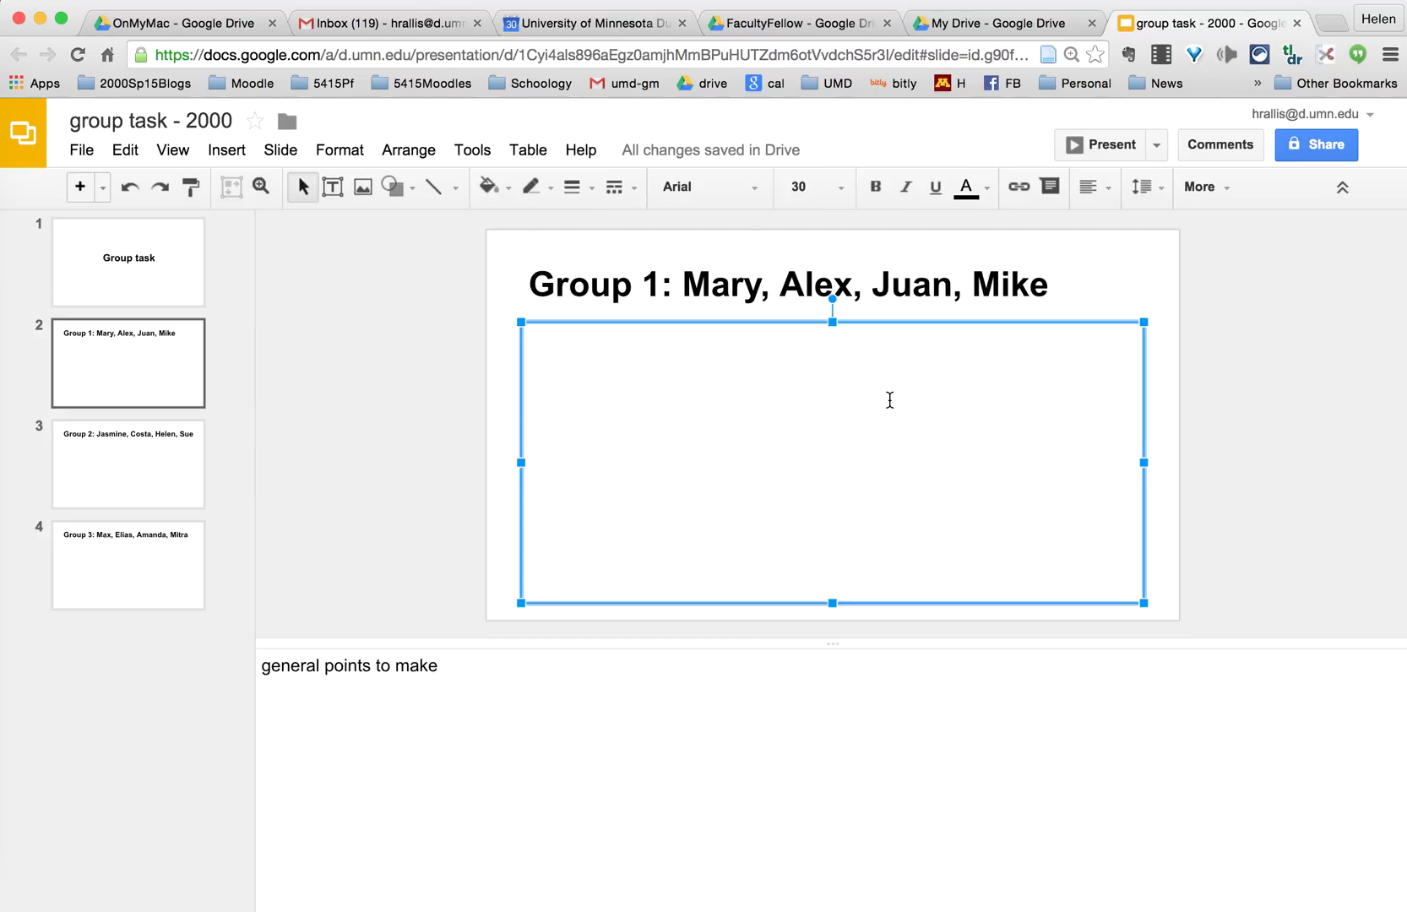
type("highlights")
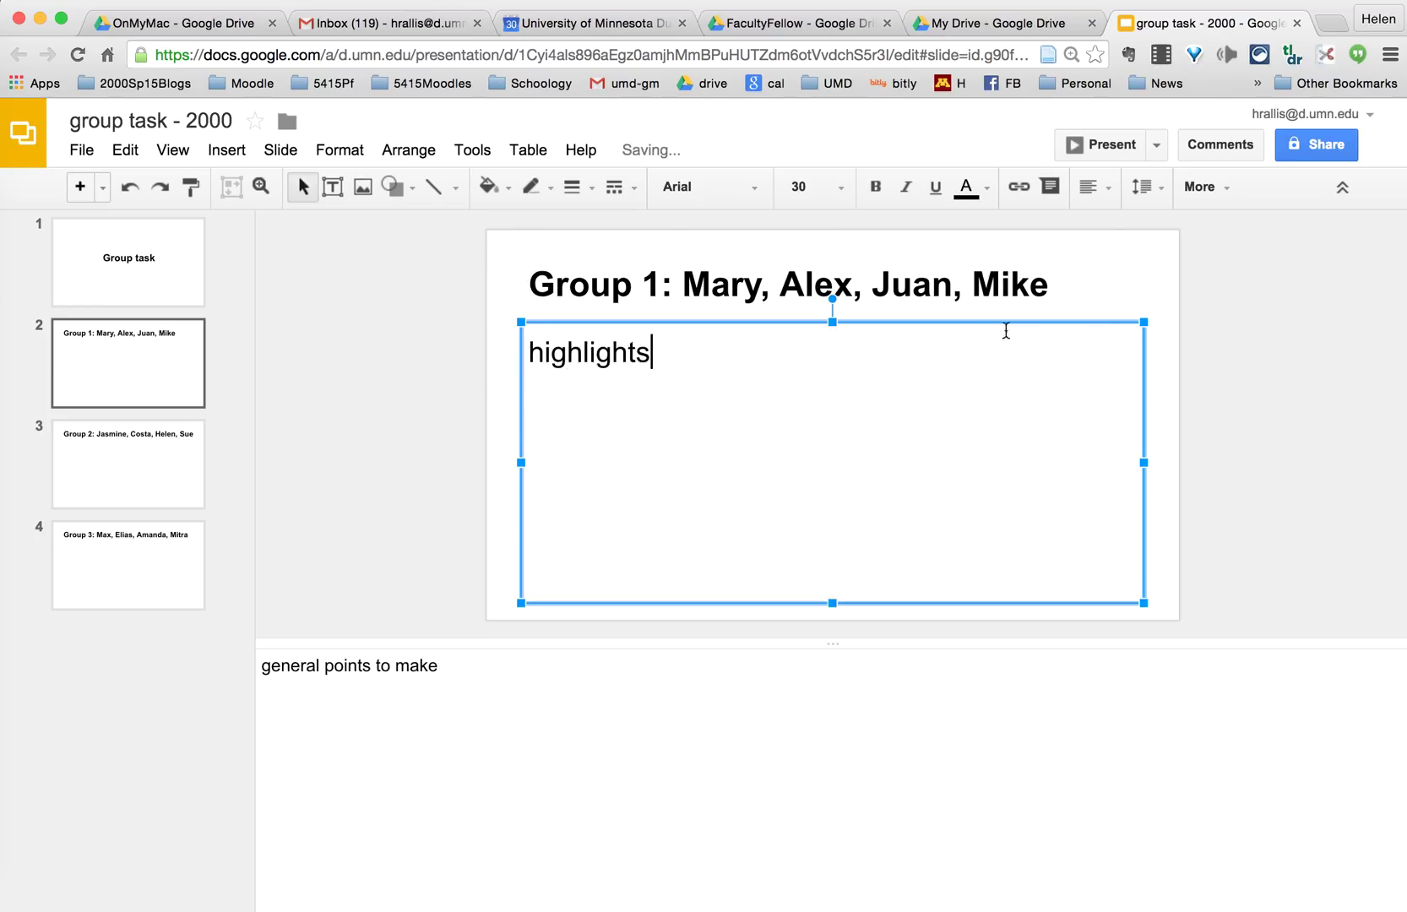
key("Return")
type("key point")
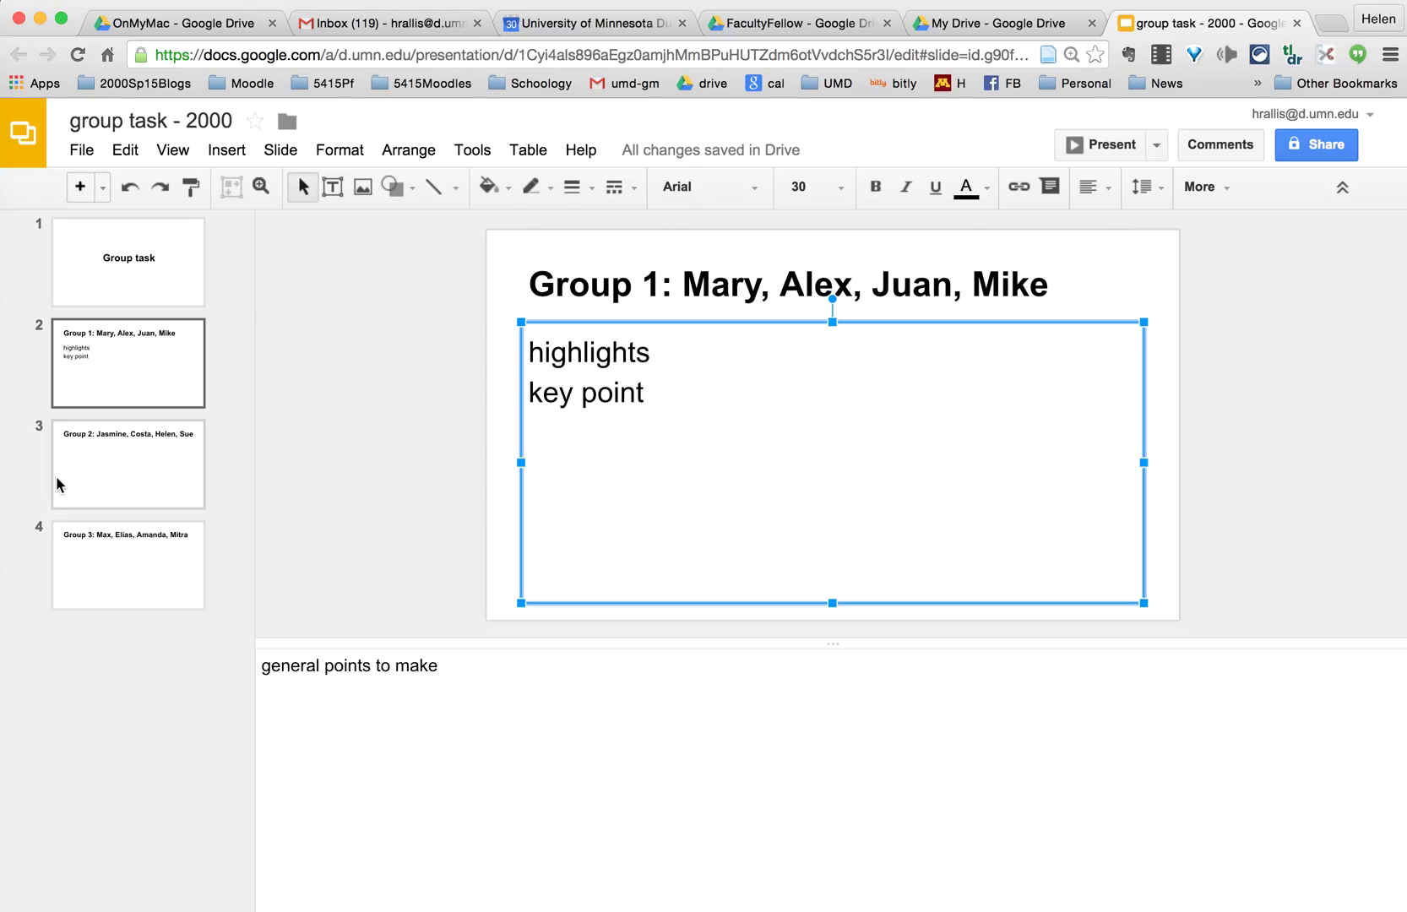
left_click(57, 481)
left_click(86, 571)
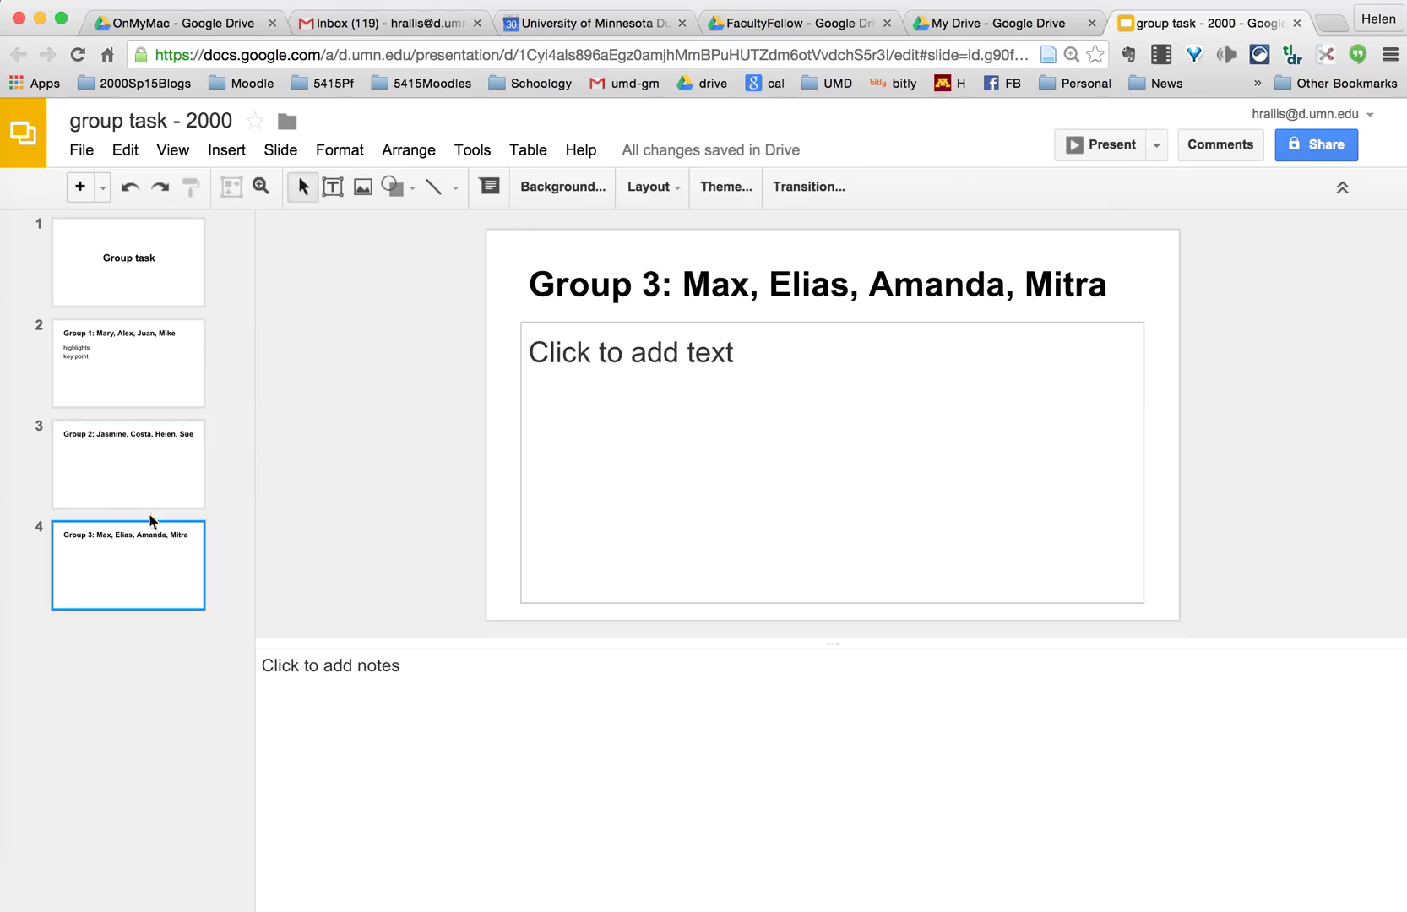